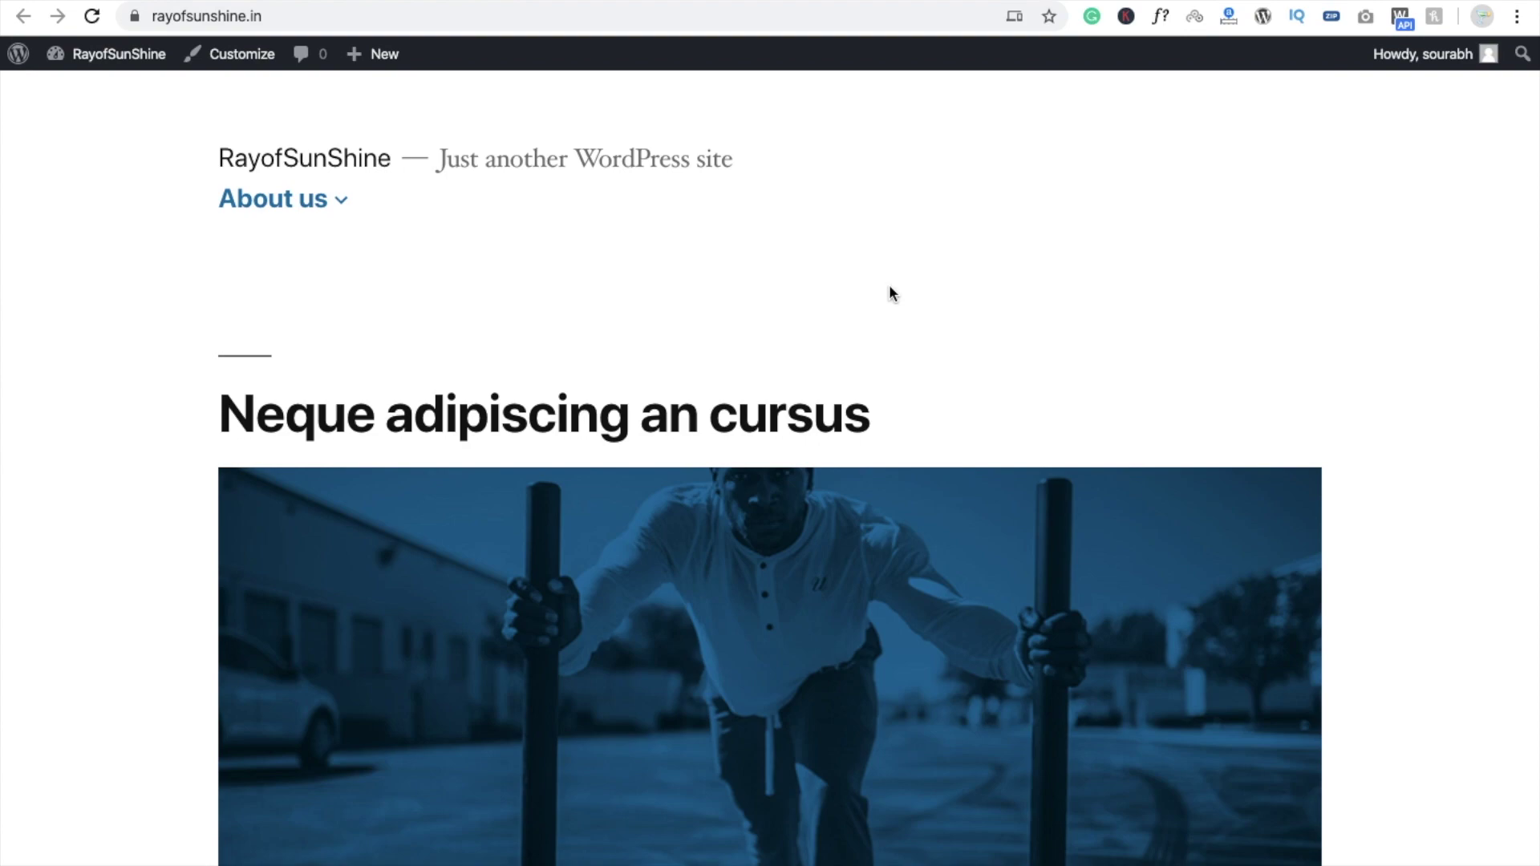
Step: Switch from the public homepage to the RayofSunShine admin dashboard
click(119, 53)
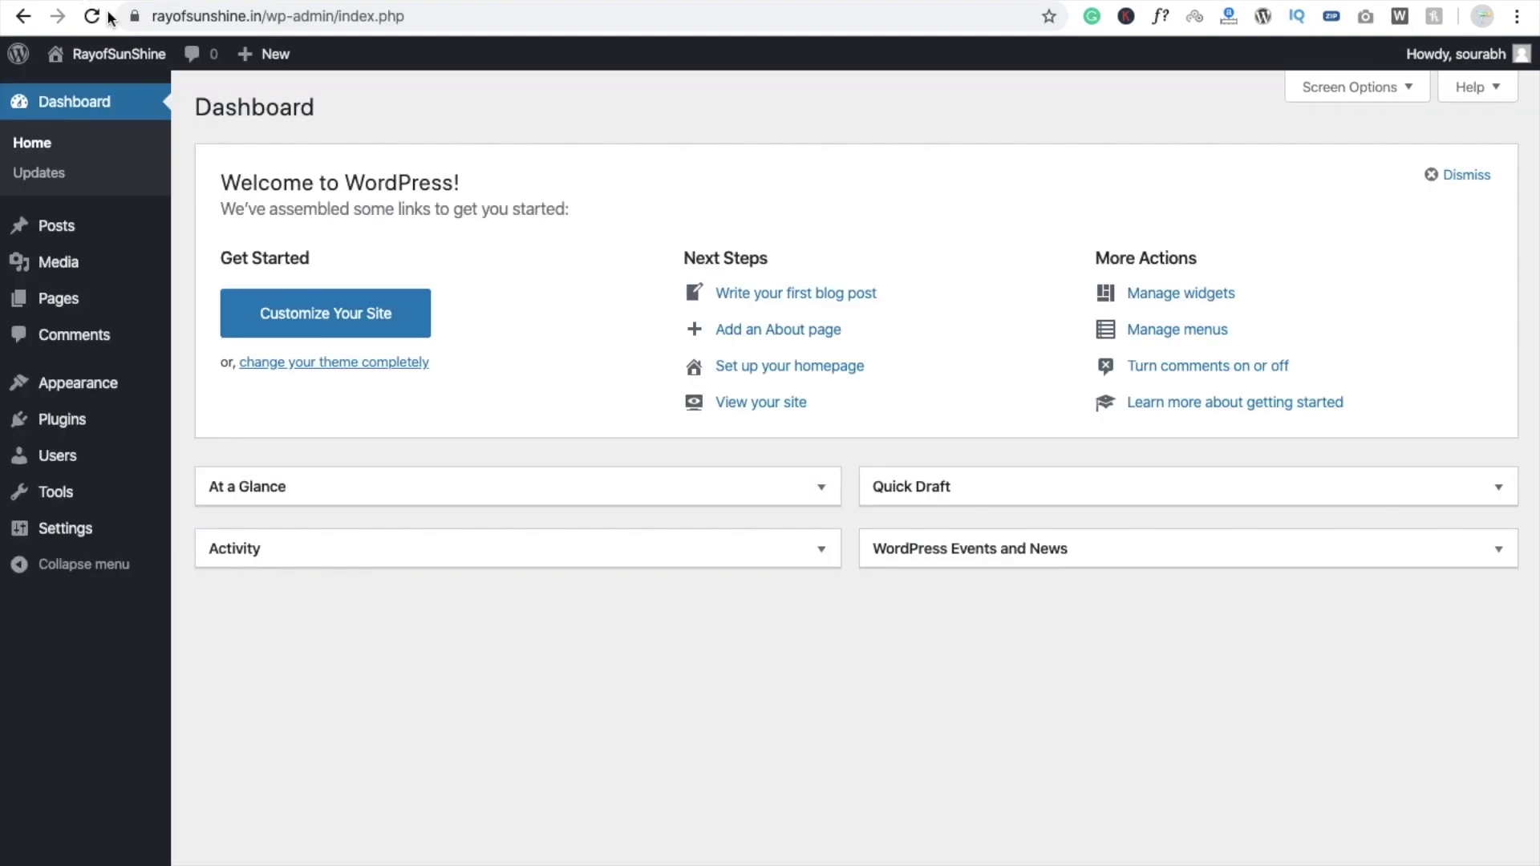
Step: Search the plugin directory for 'elementor', then install and activate Elementor Page Builder
click(119, 53)
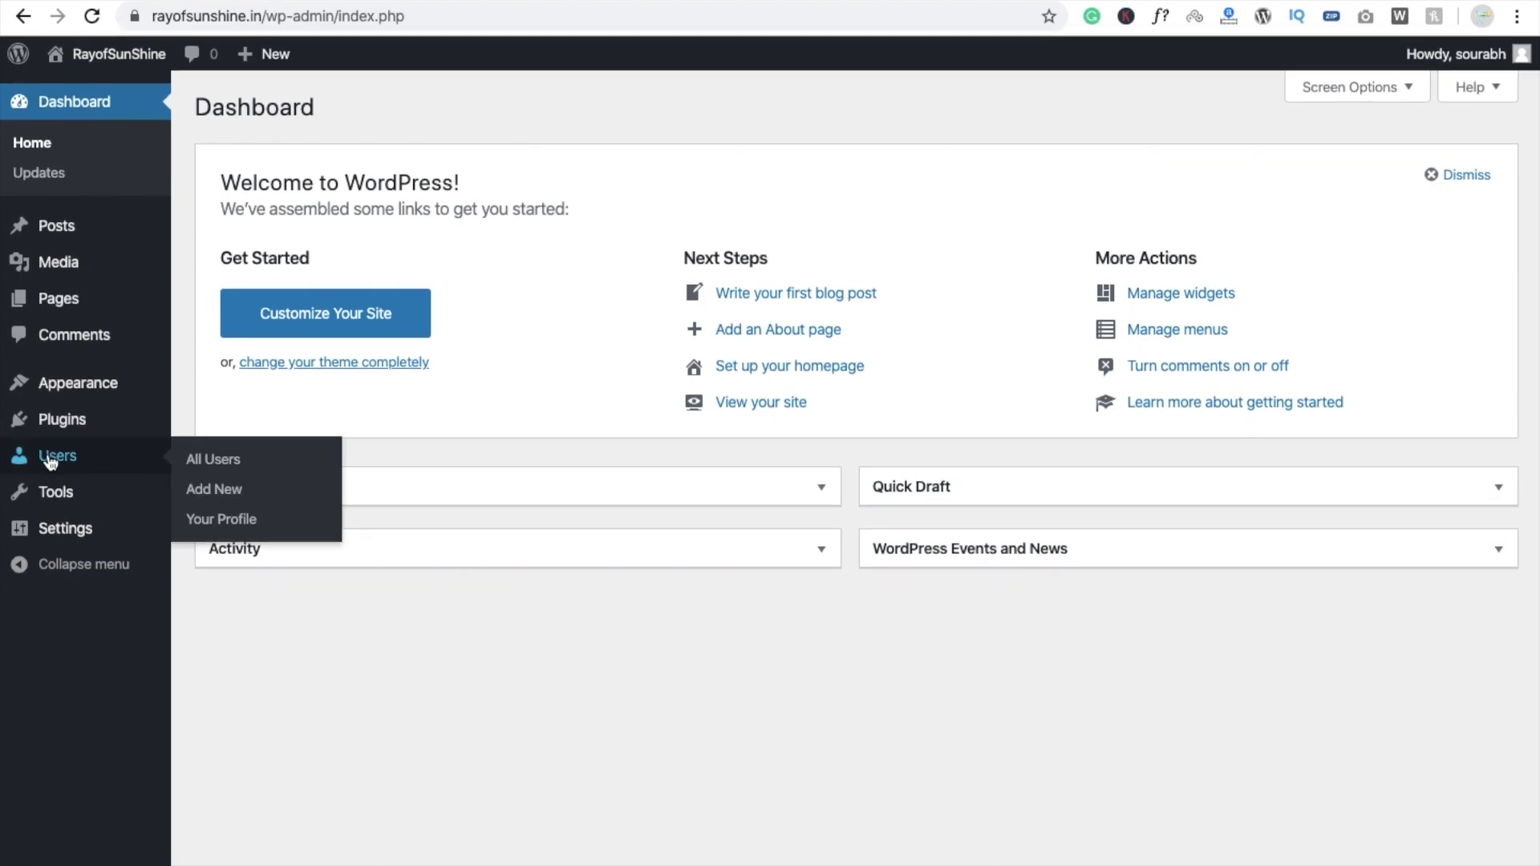
mouse_move(61, 418)
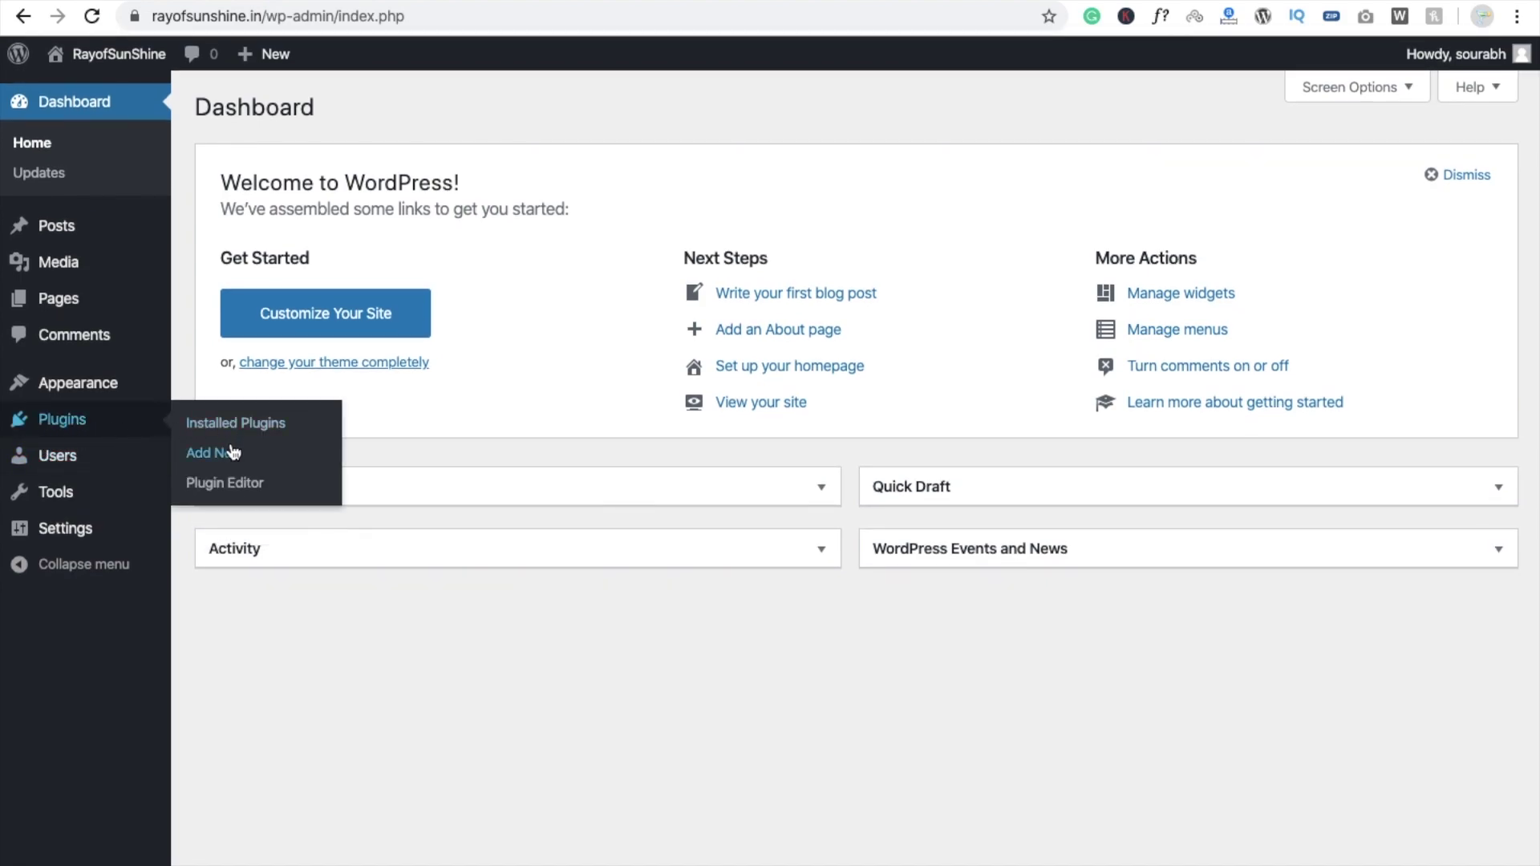
click(229, 452)
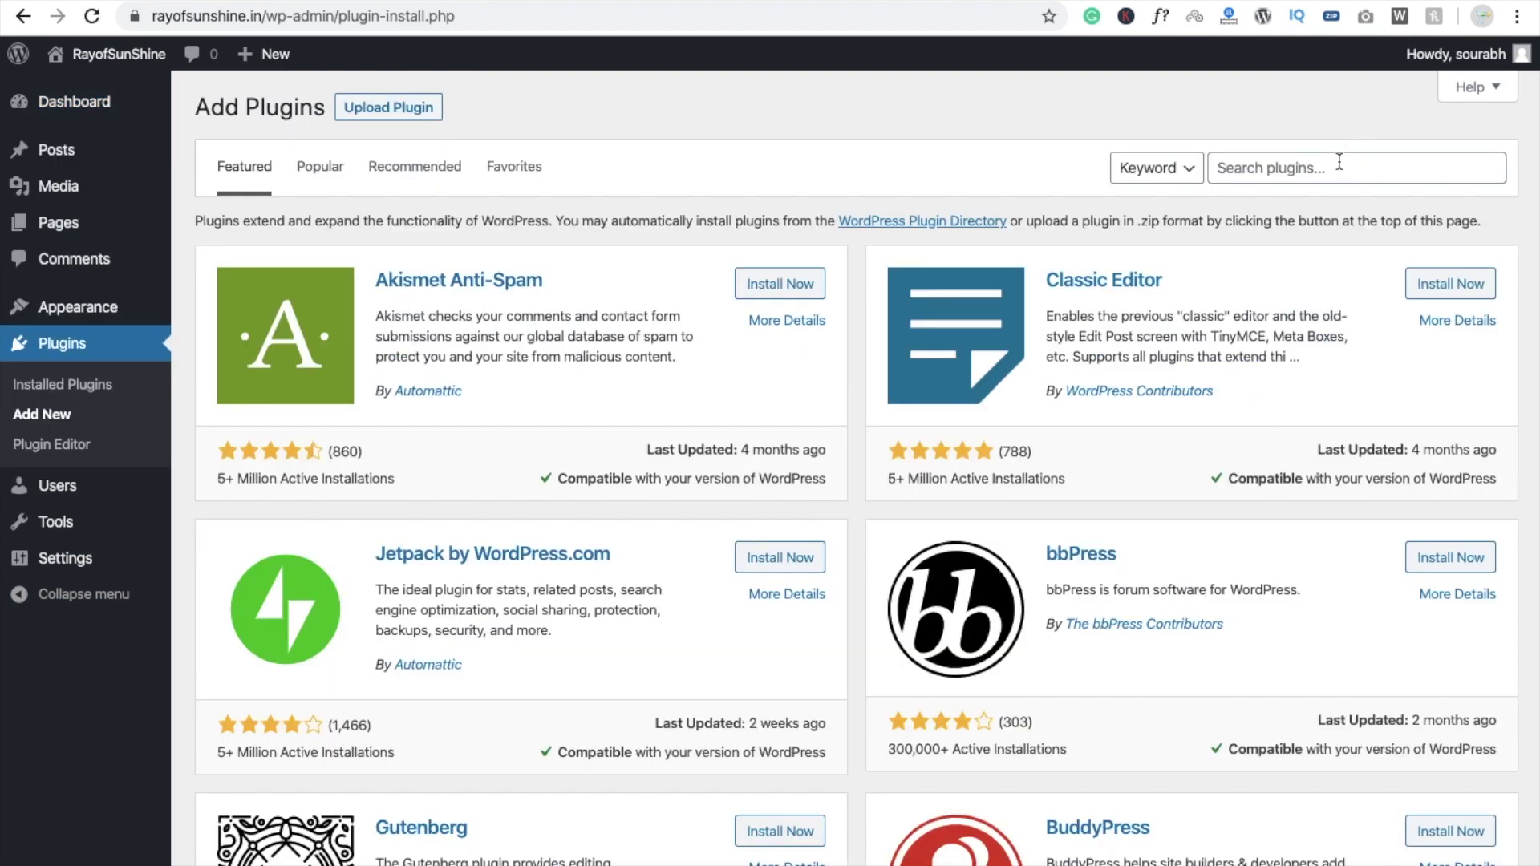
click(1339, 162)
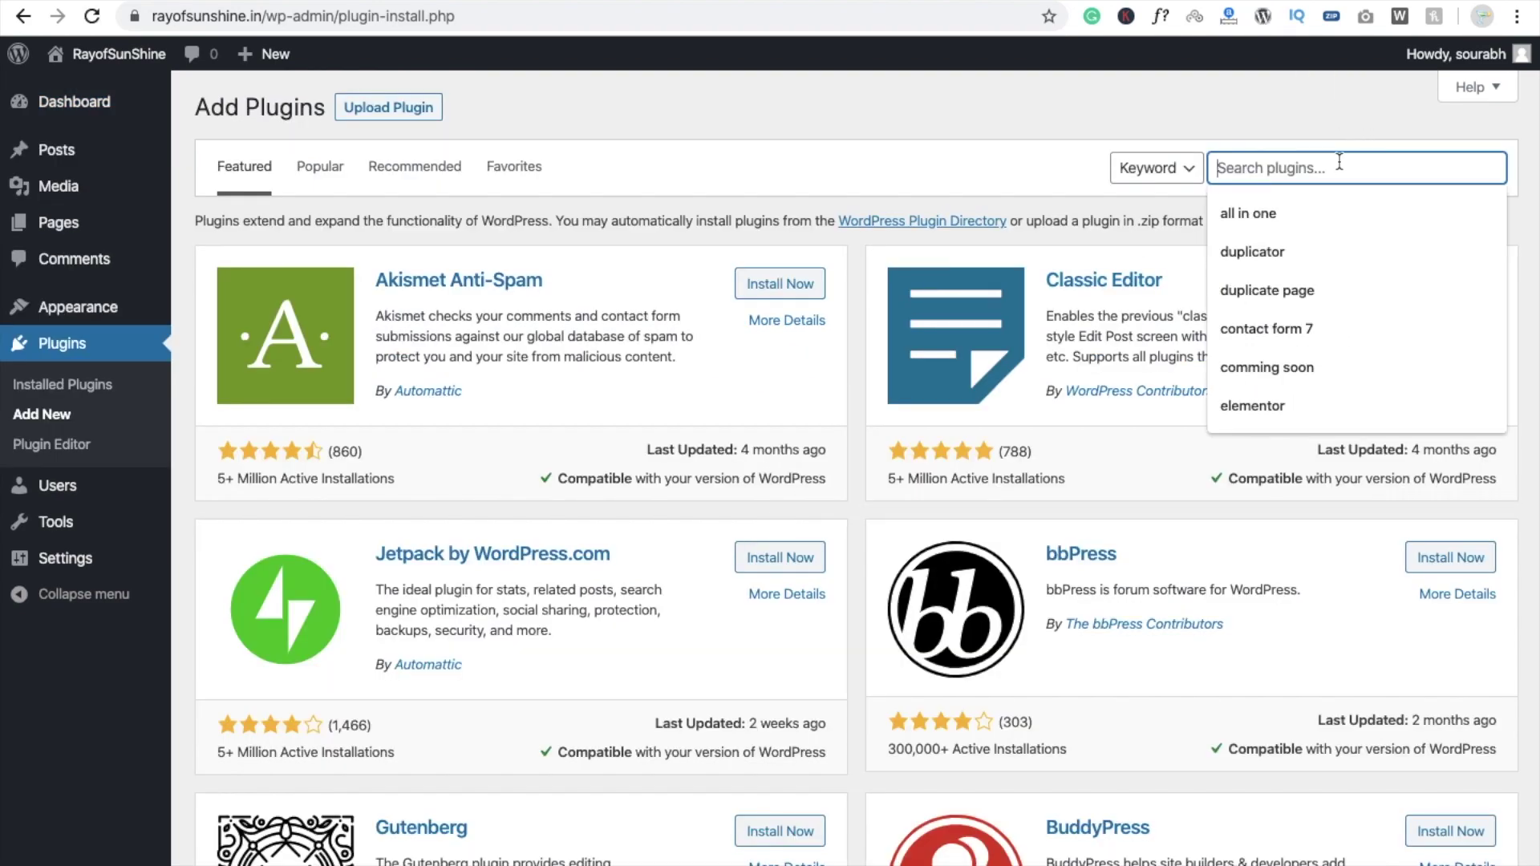
click(1256, 405)
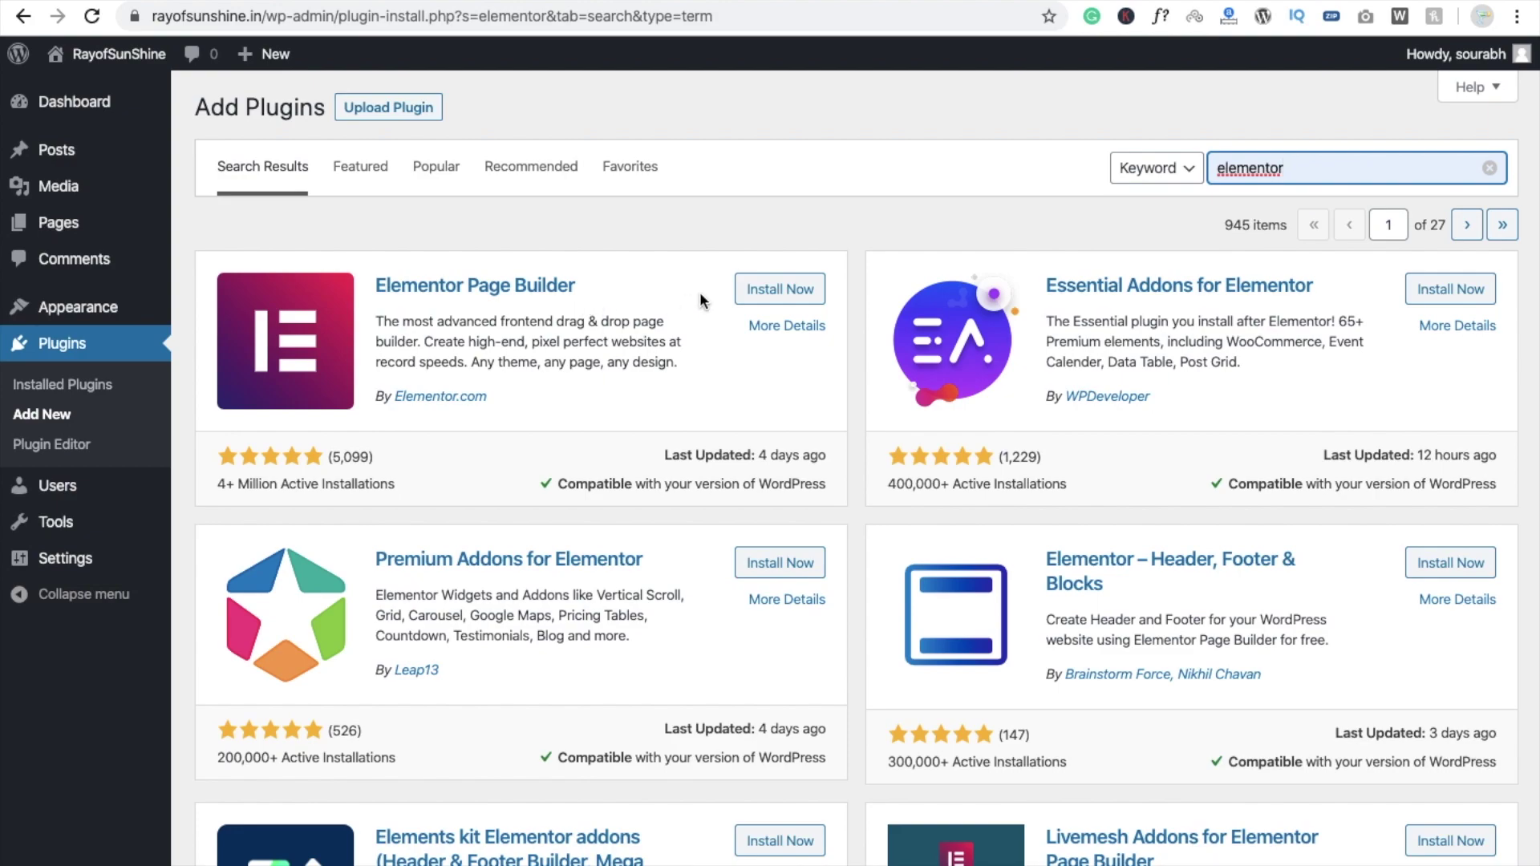
click(763, 294)
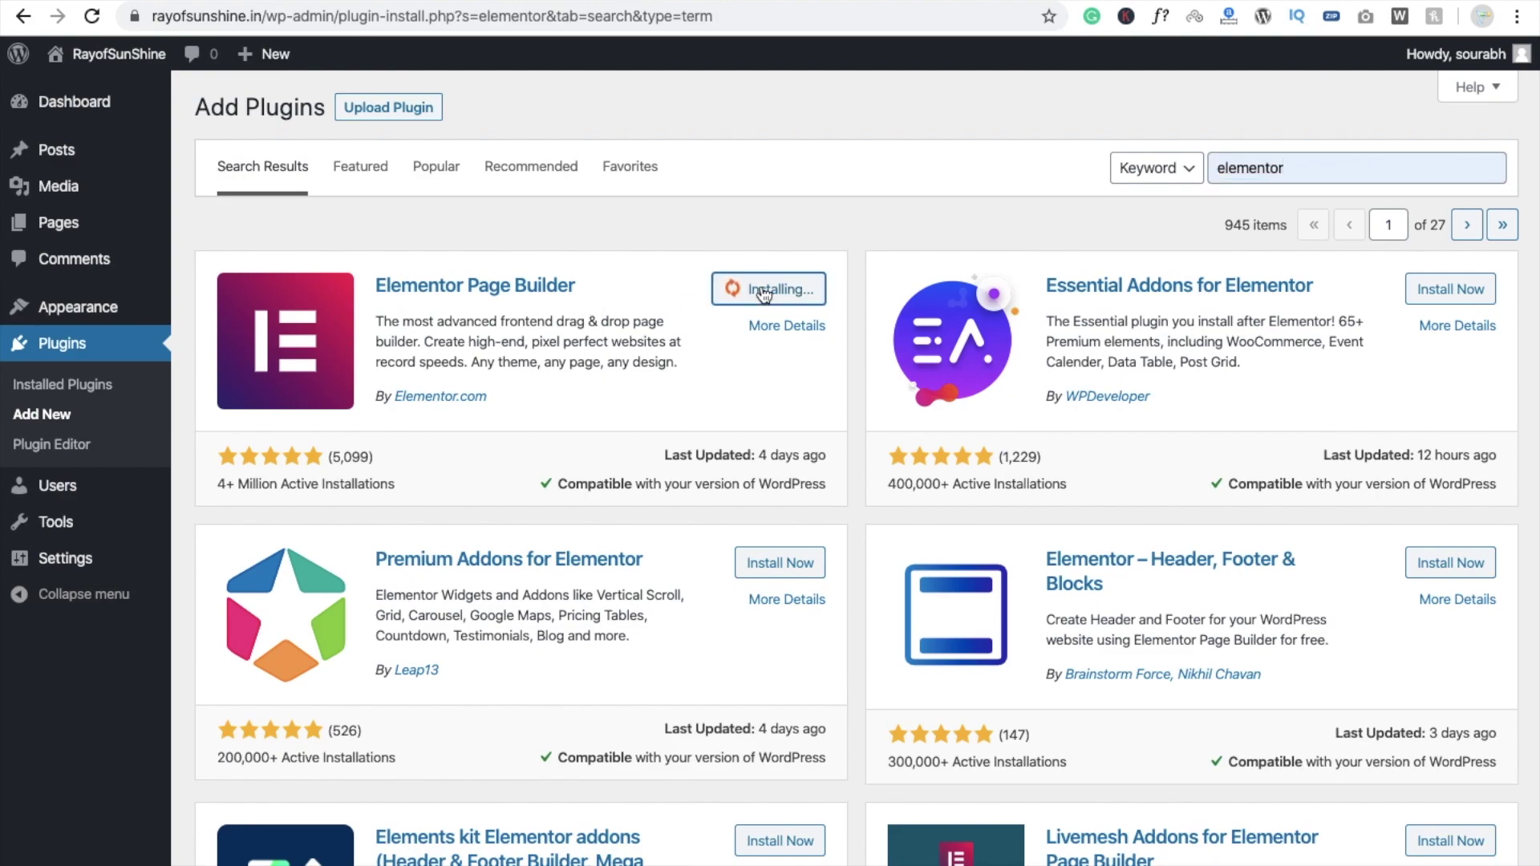
click(764, 294)
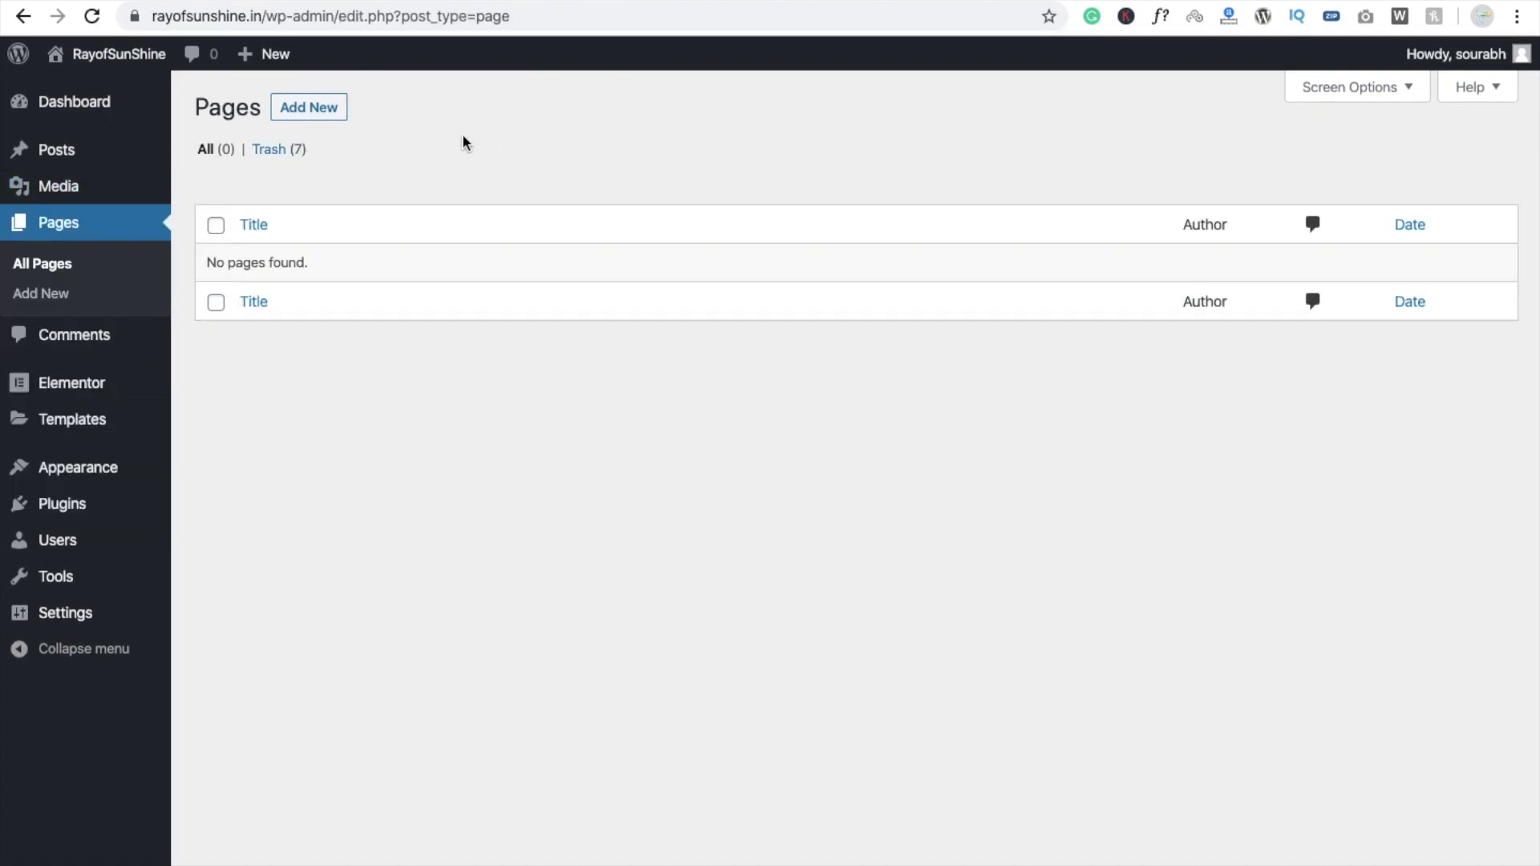
Step: Create a new page titled 'Home' and publish it
click(307, 114)
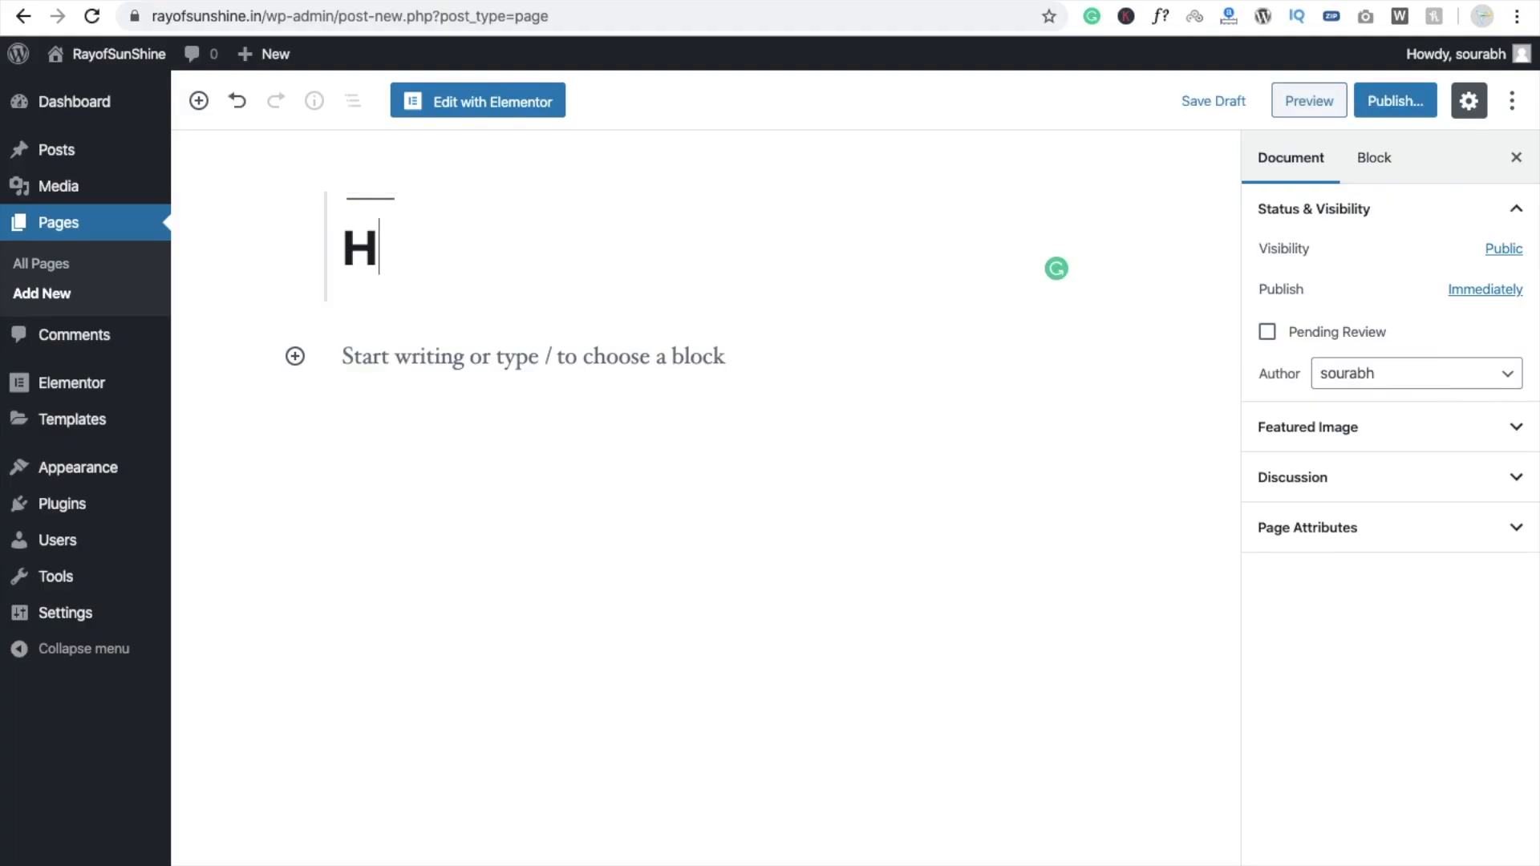
text(ome)
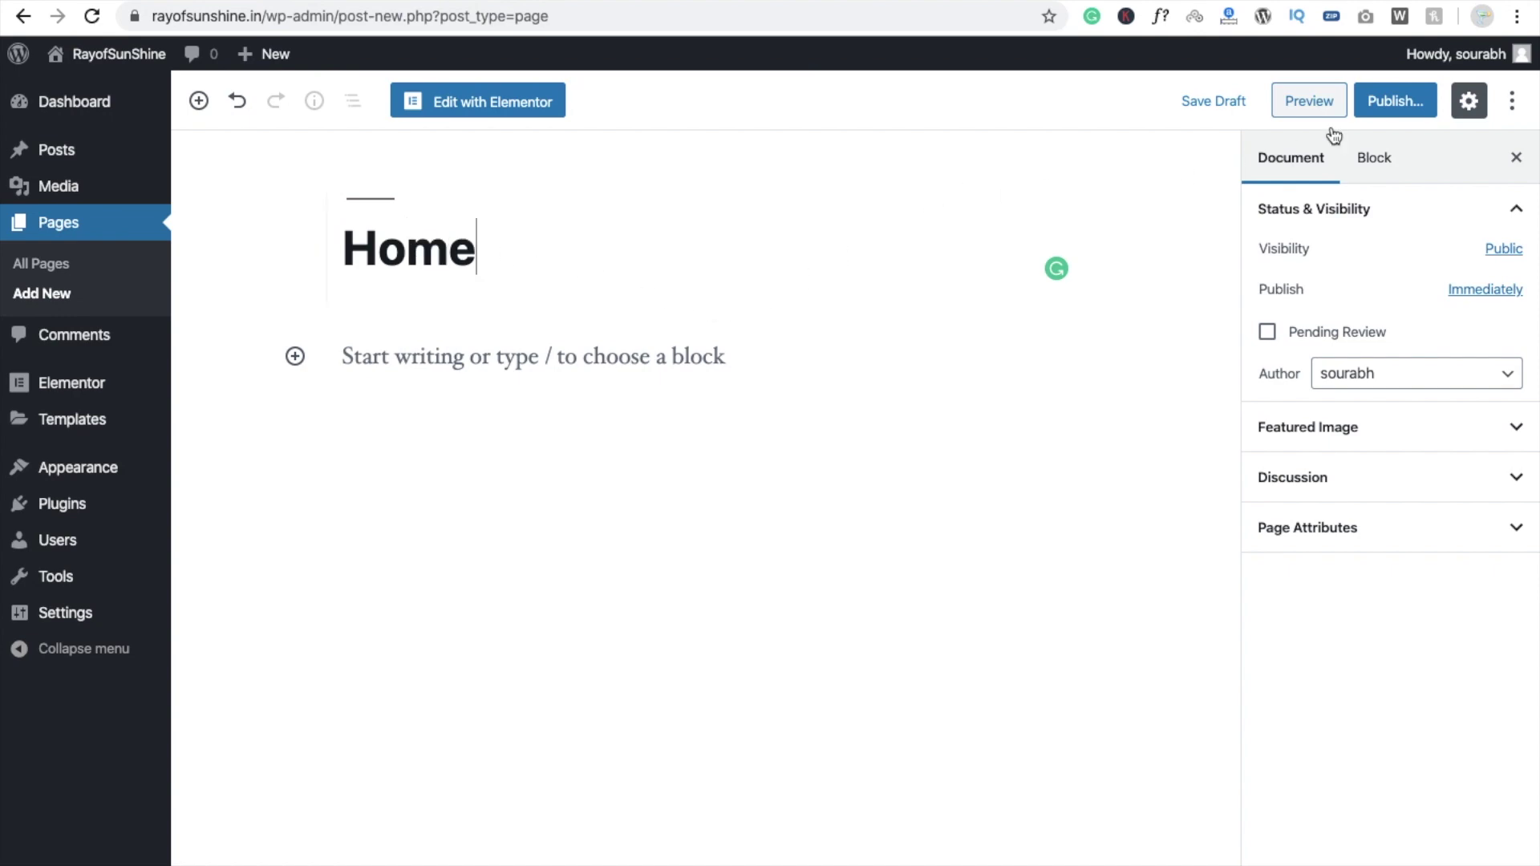
click(1389, 108)
click(1389, 107)
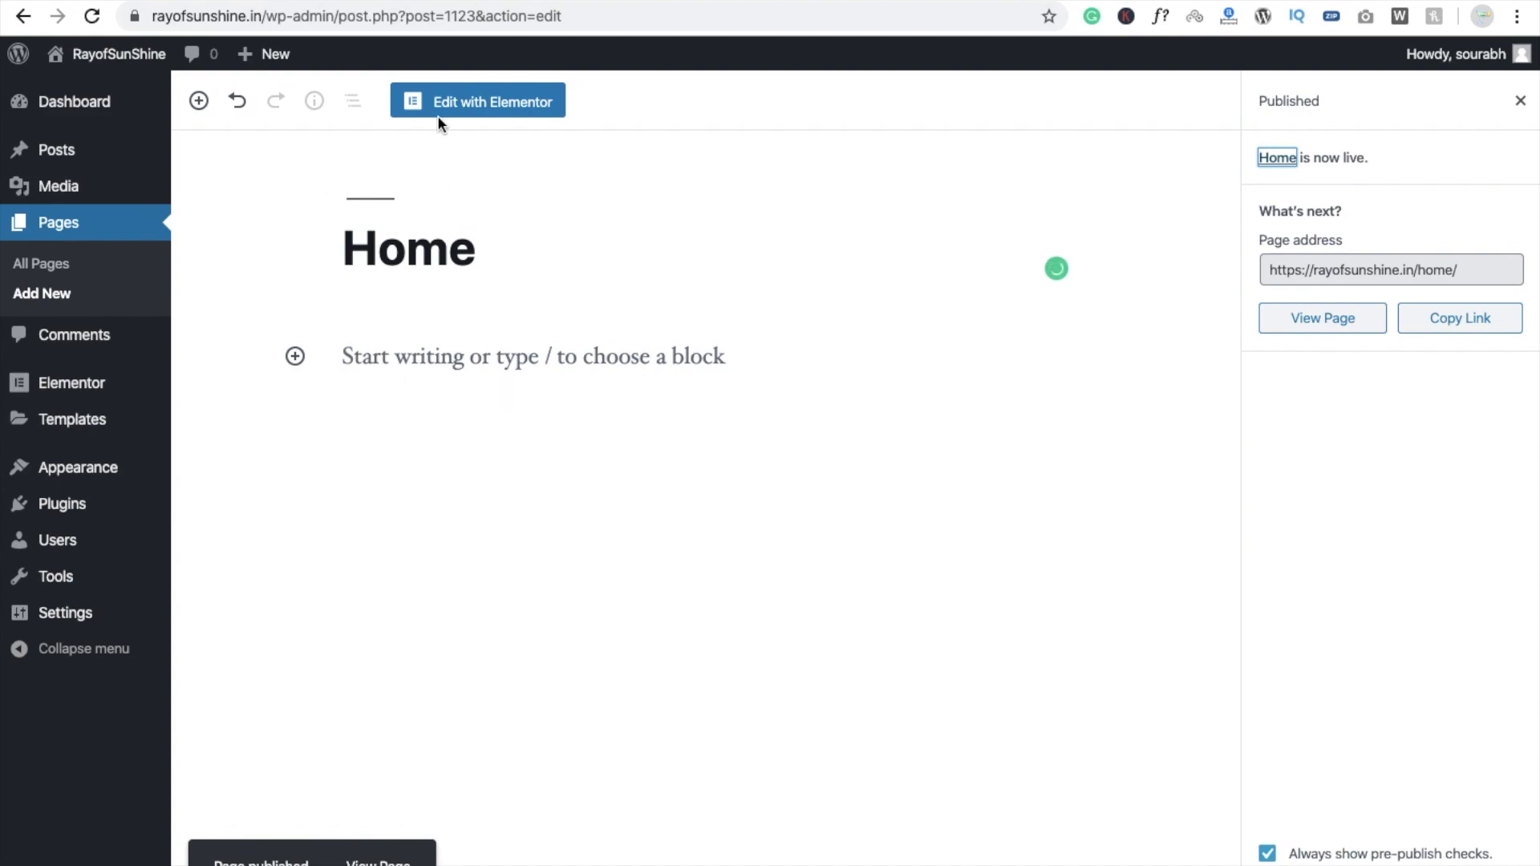
Step: Open the published Home page with Elementor
click(514, 107)
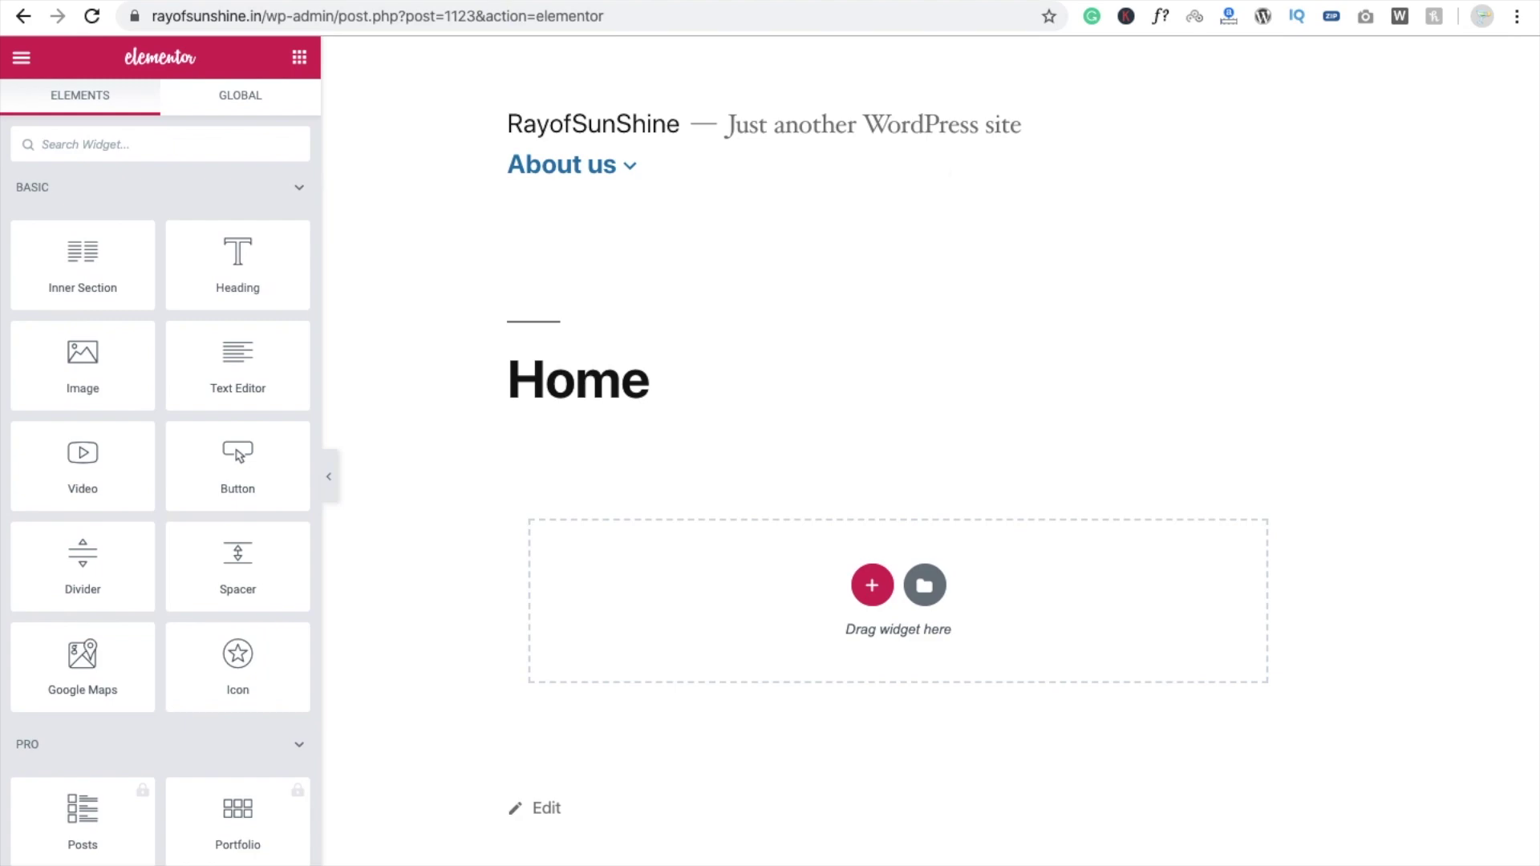
scroll(767, 306, down, 1)
scroll(767, 308, up, 1)
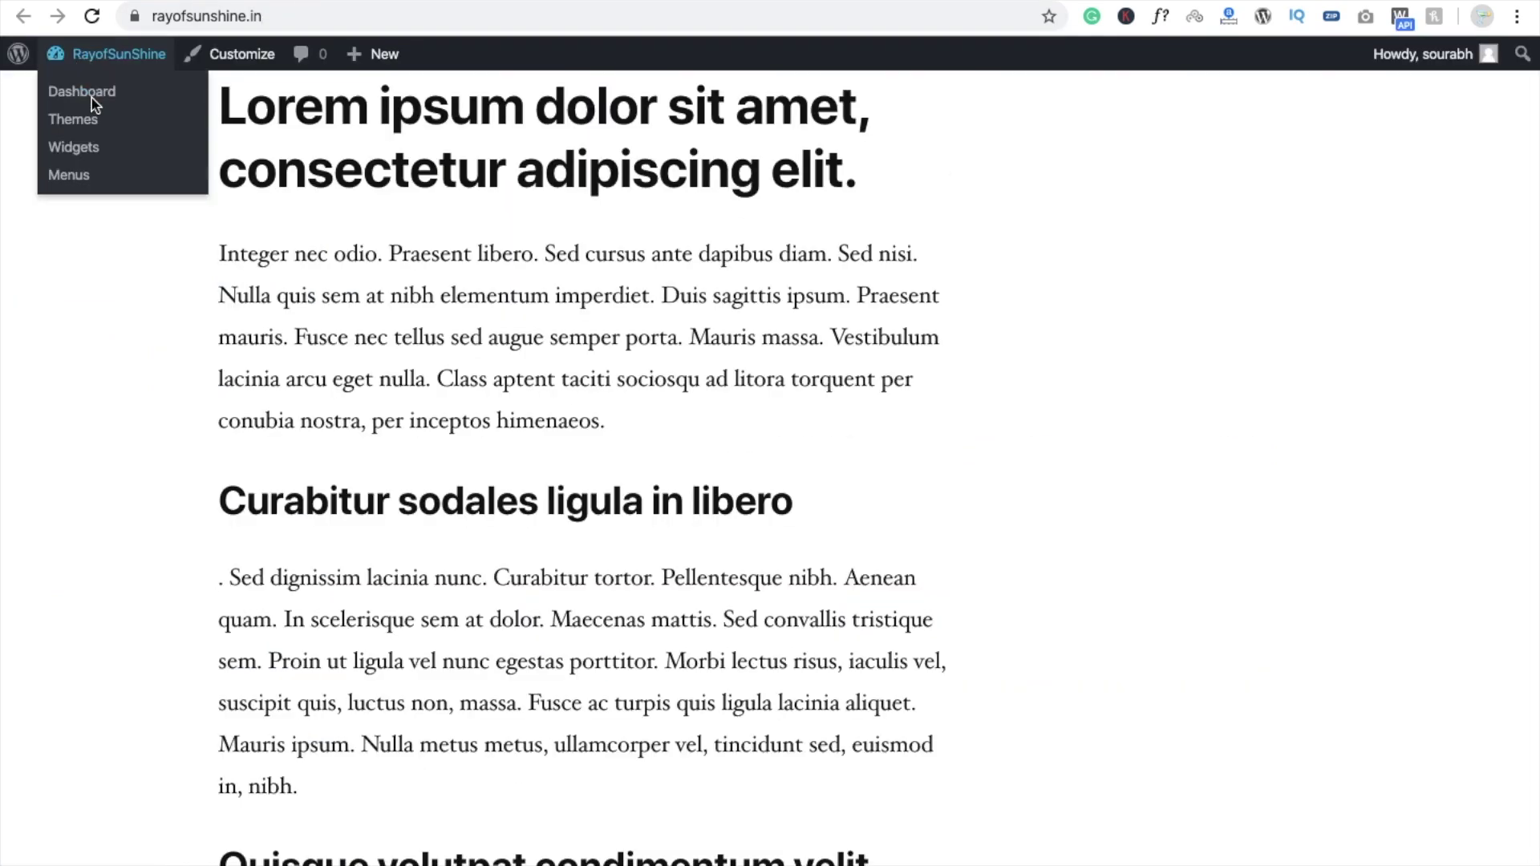
Step: Set the Home page's template to Elementor Full Width via Quick Edit and update it
click(91, 99)
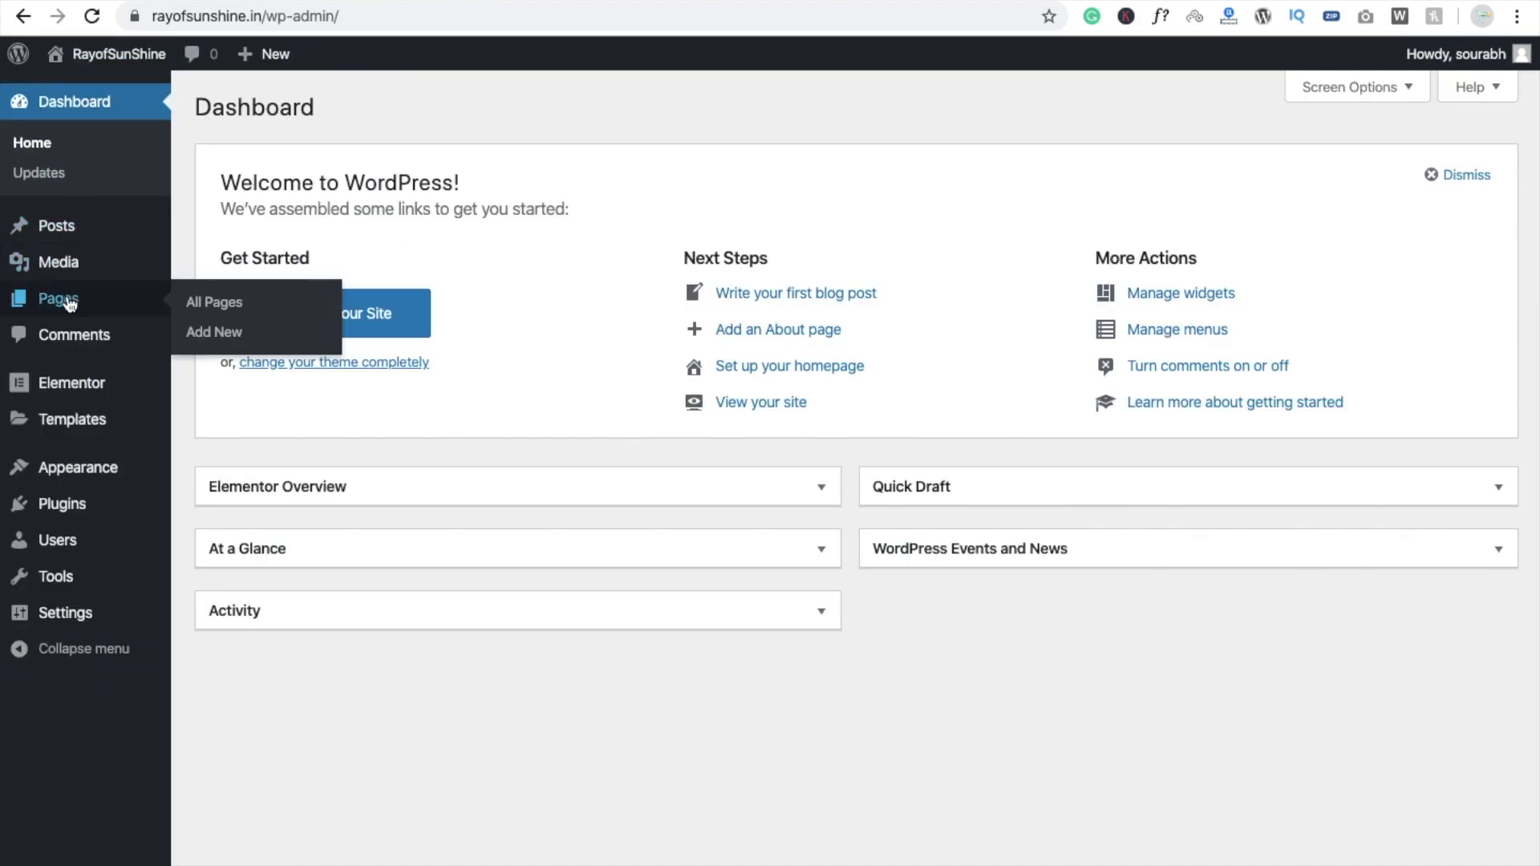
click(82, 300)
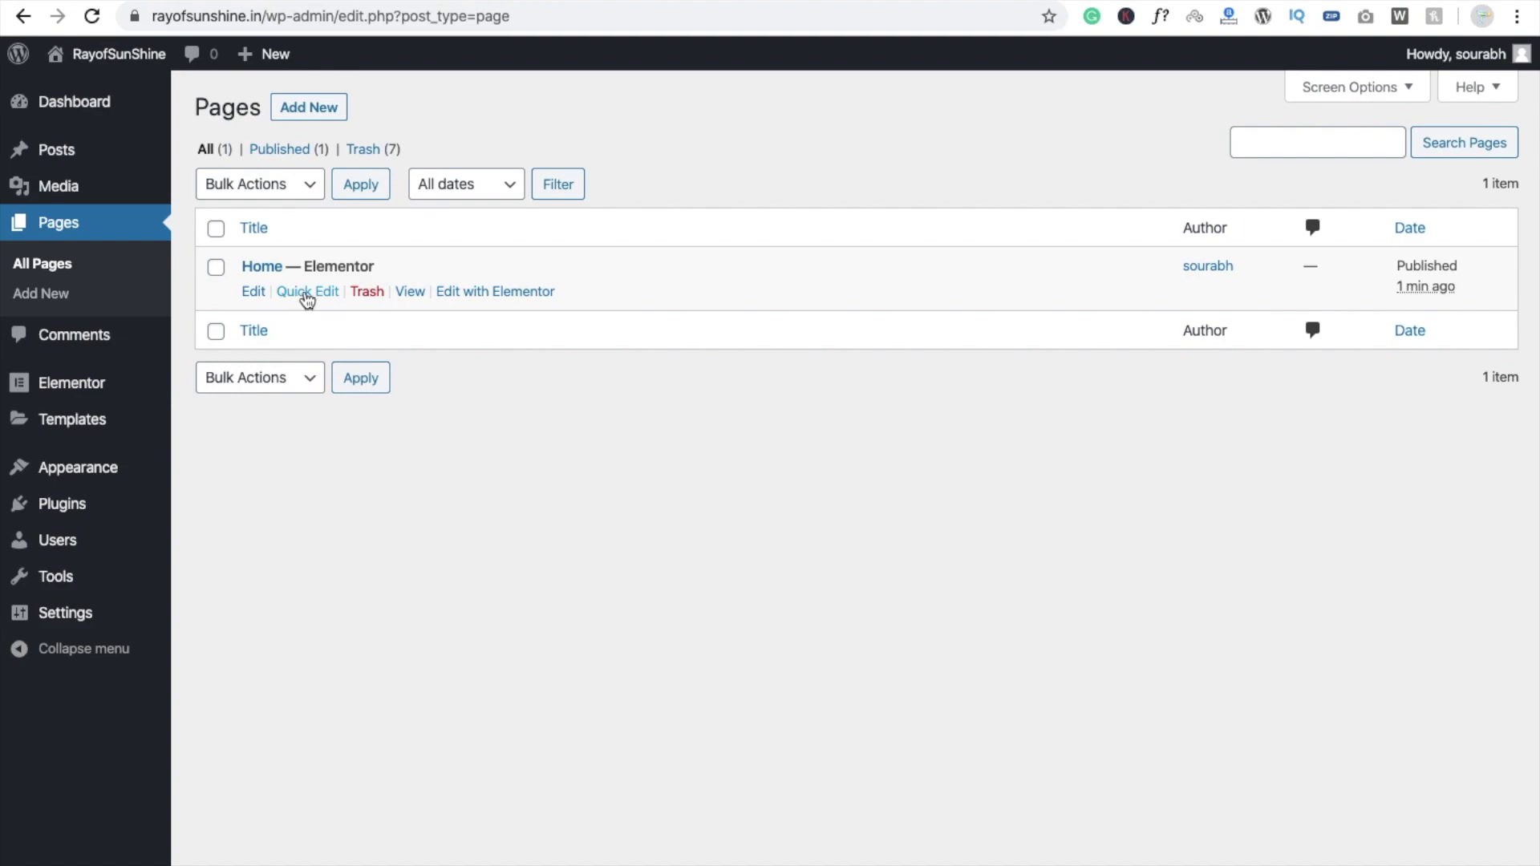
click(307, 291)
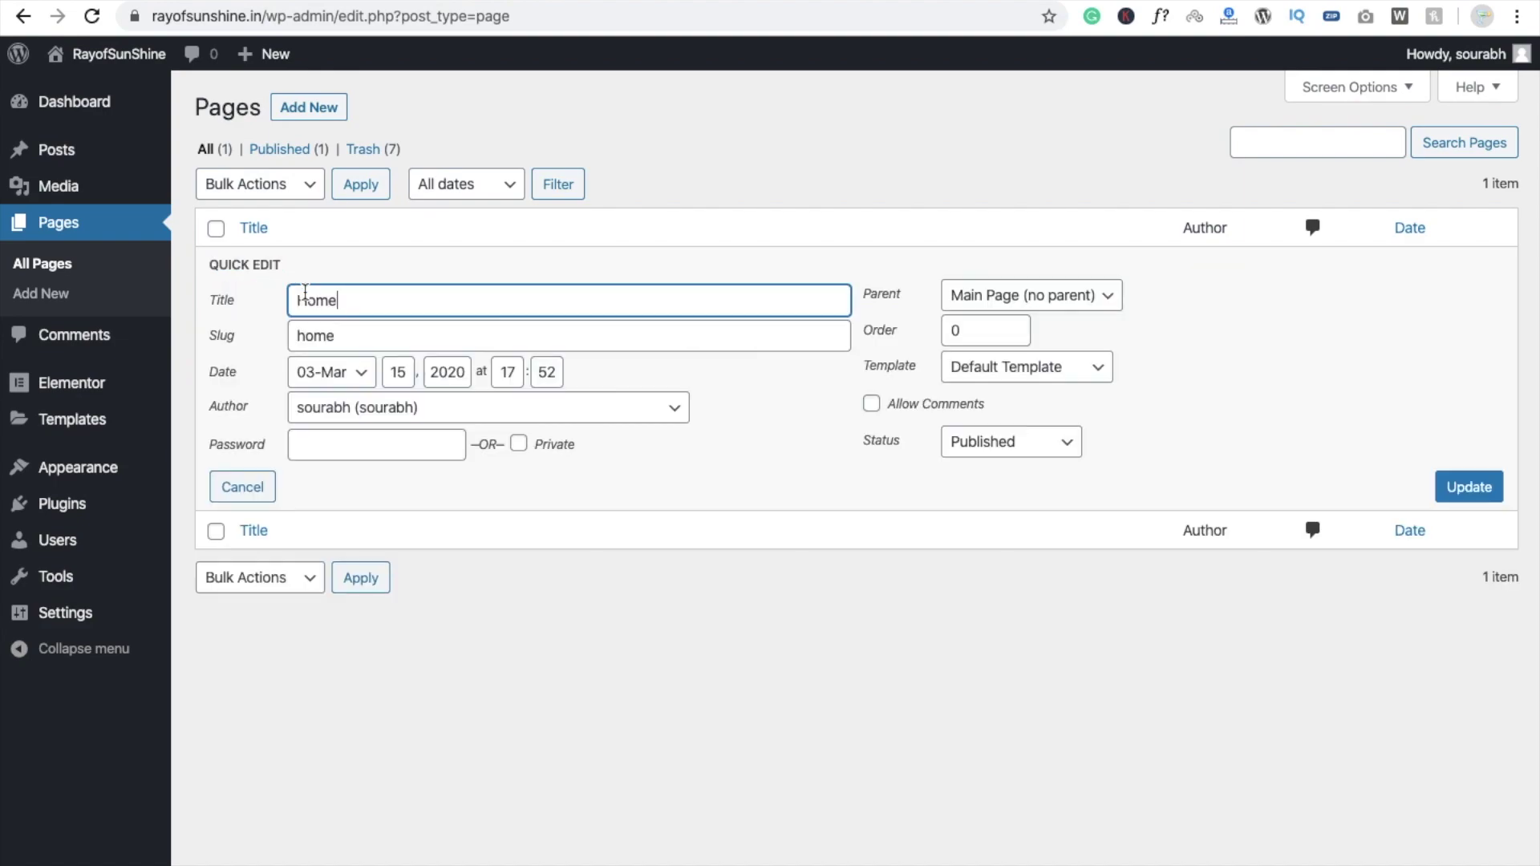
click(1050, 379)
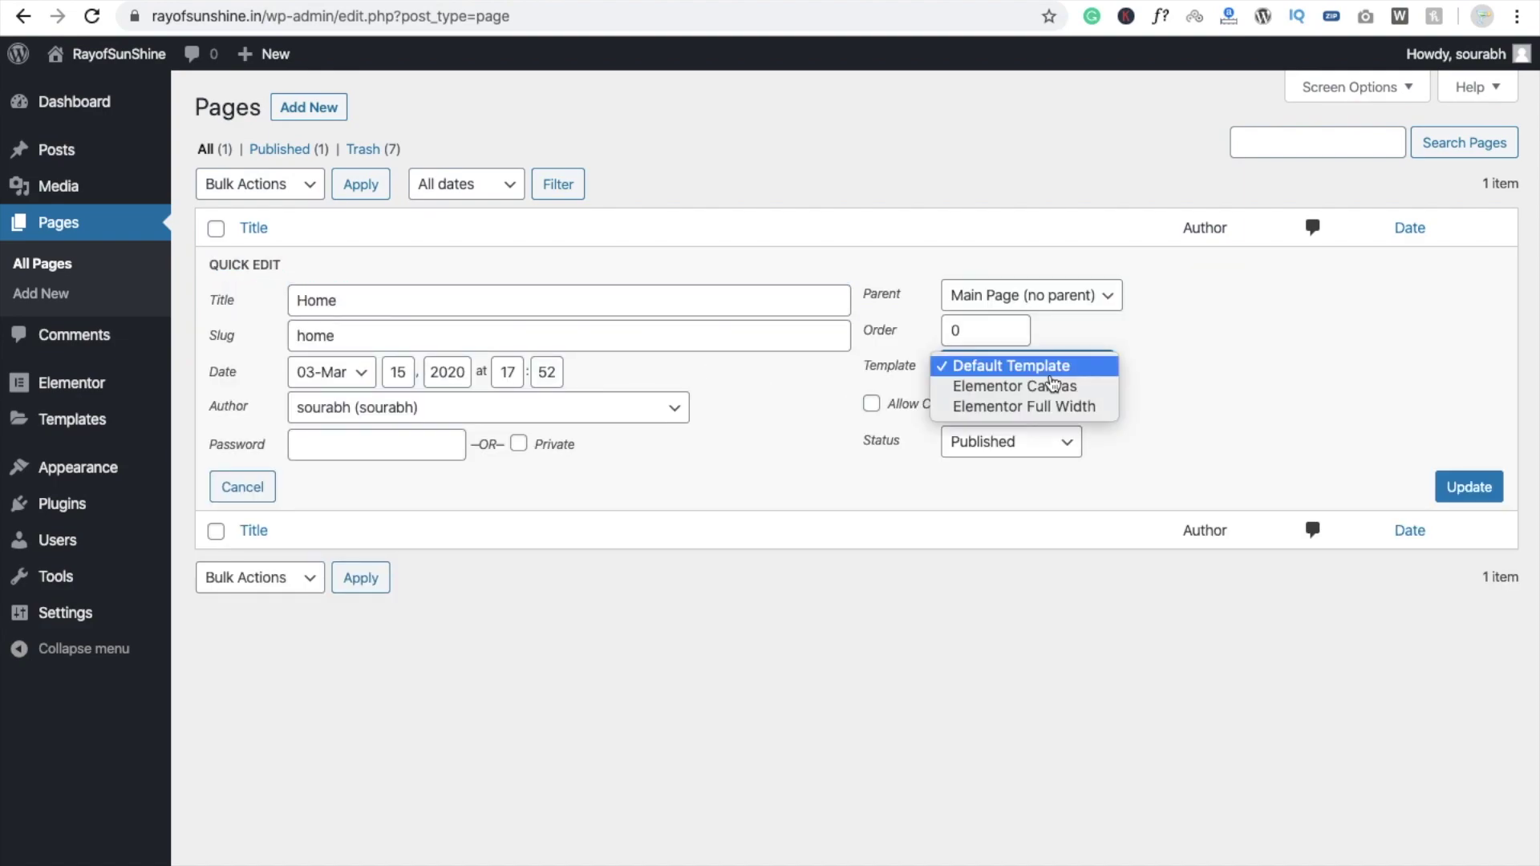
key(Escape)
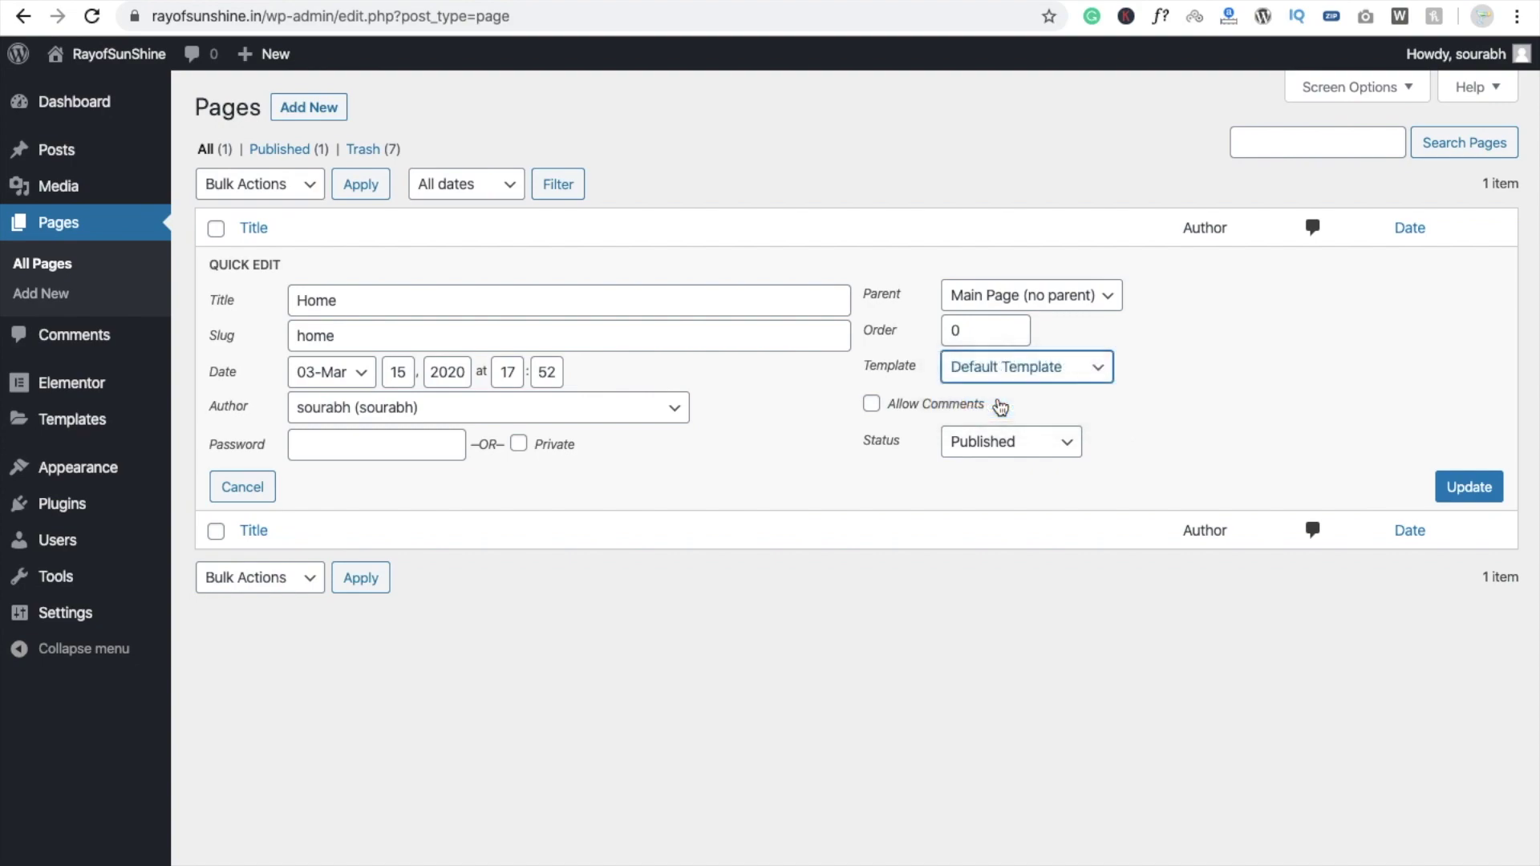
click(1000, 407)
click(1468, 486)
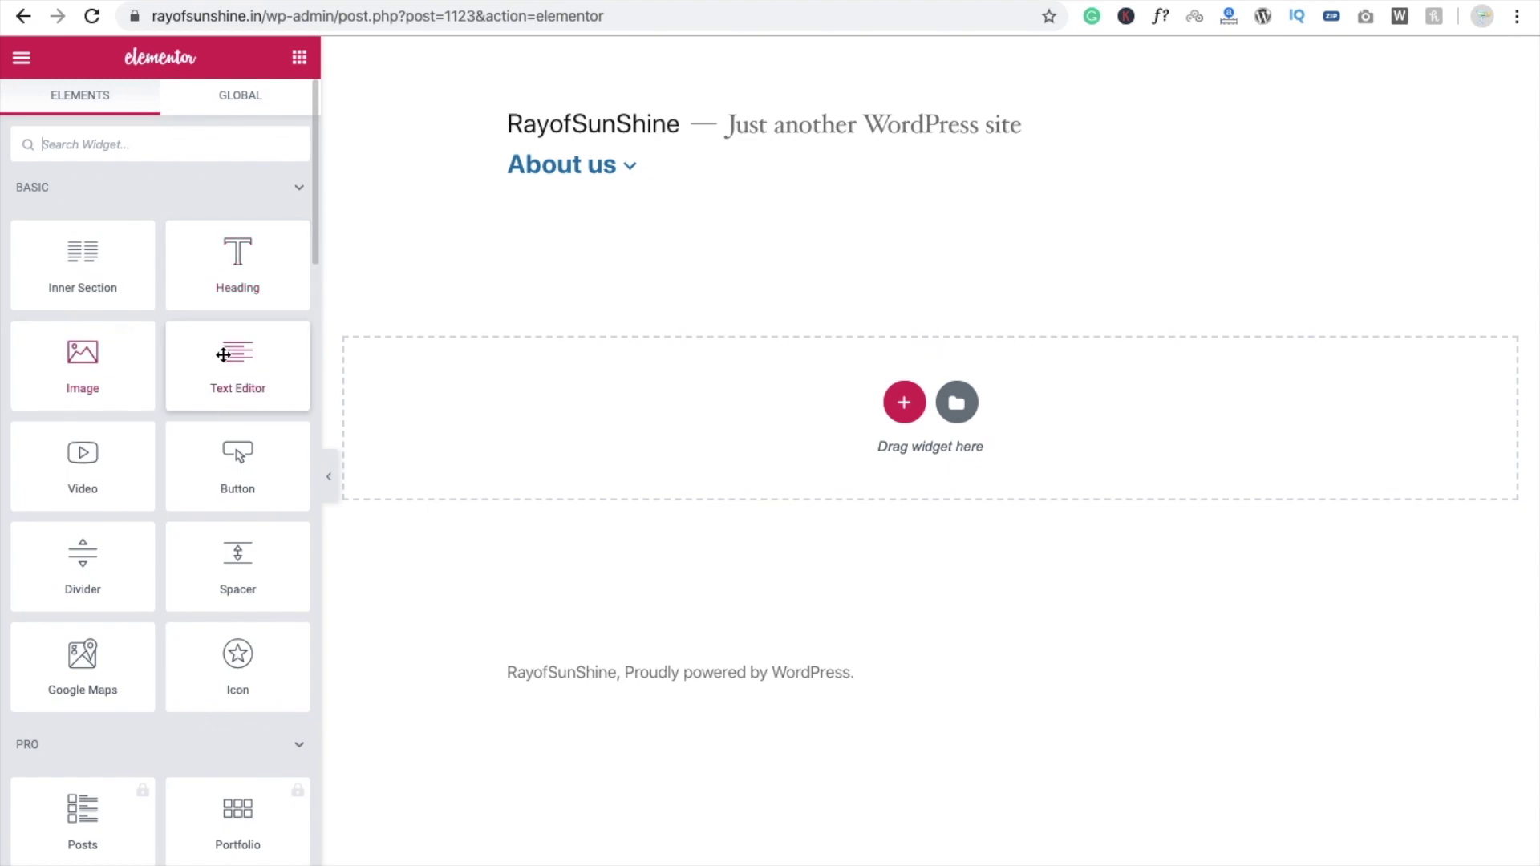
Step: Scroll through the Elements panel to browse the available widgets
scroll(172, 371, down, 3)
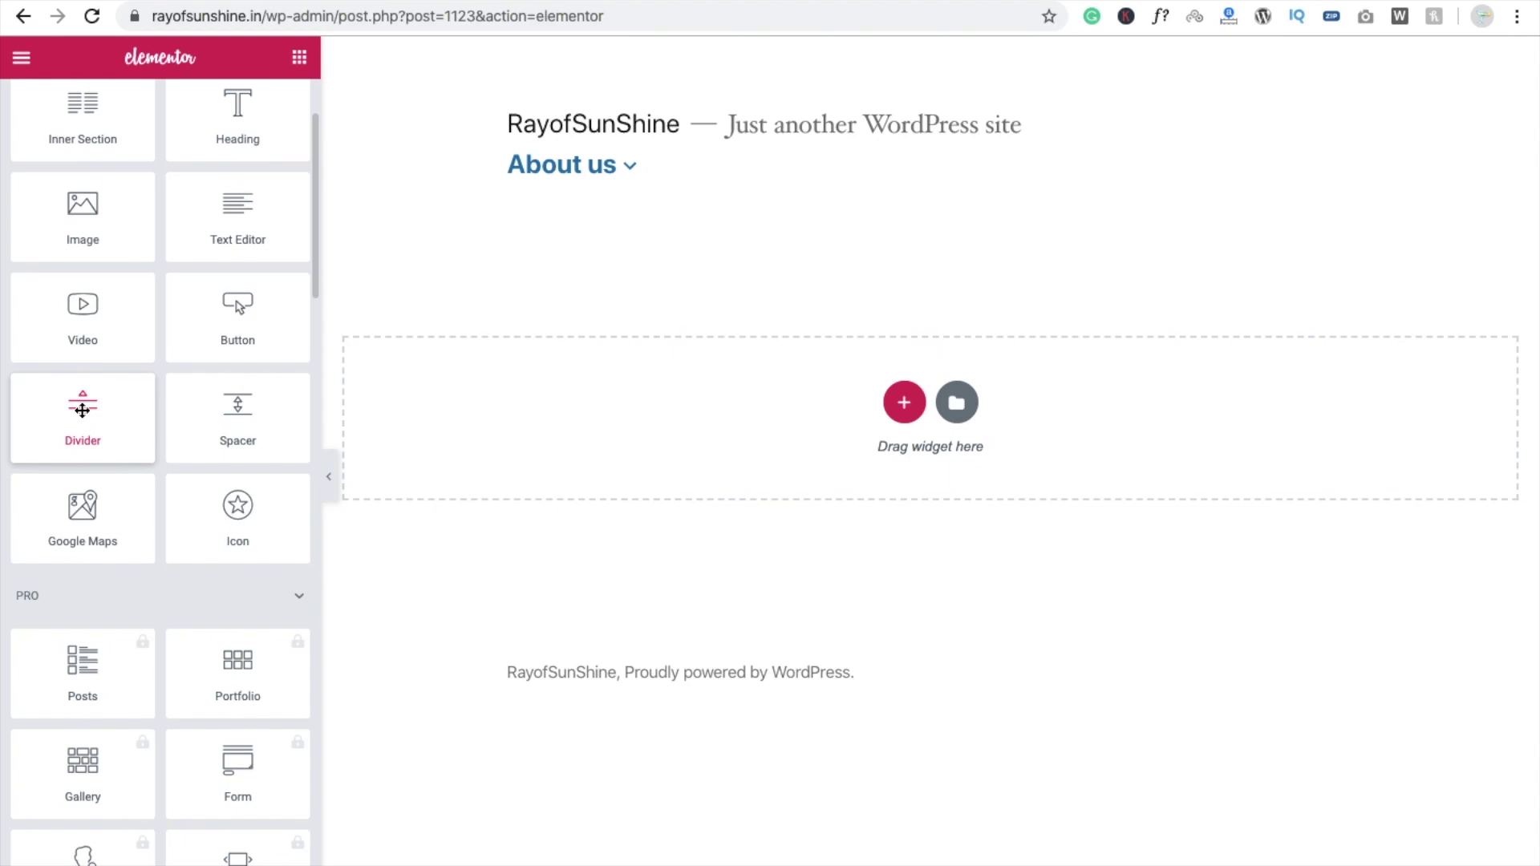
scroll(56, 411, up, 1)
scroll(40, 413, down, 2)
scroll(79, 416, down, 2)
scroll(84, 417, down, 2)
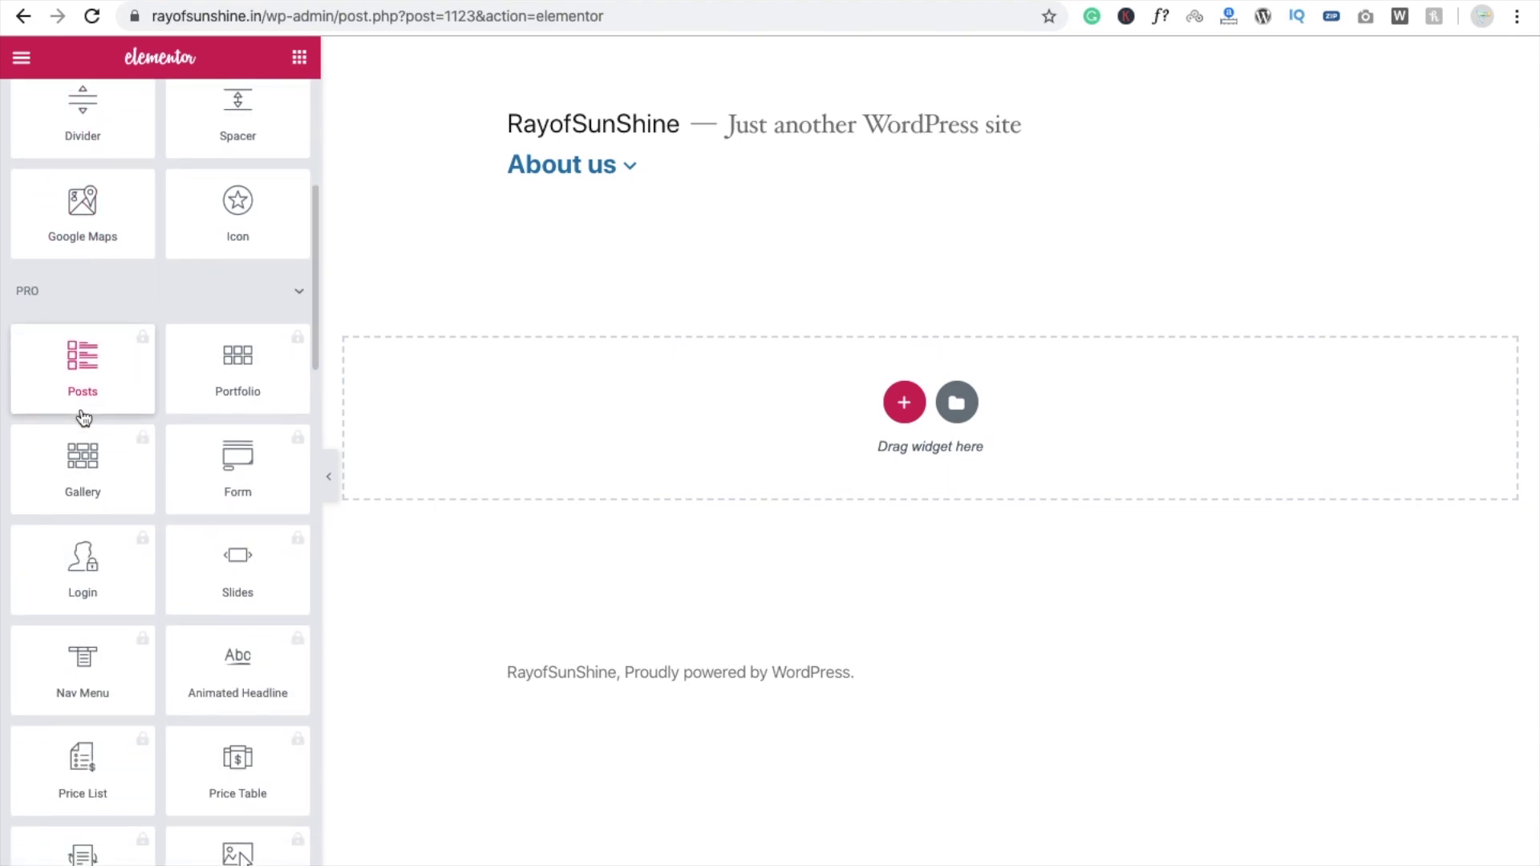
scroll(83, 417, down, 1)
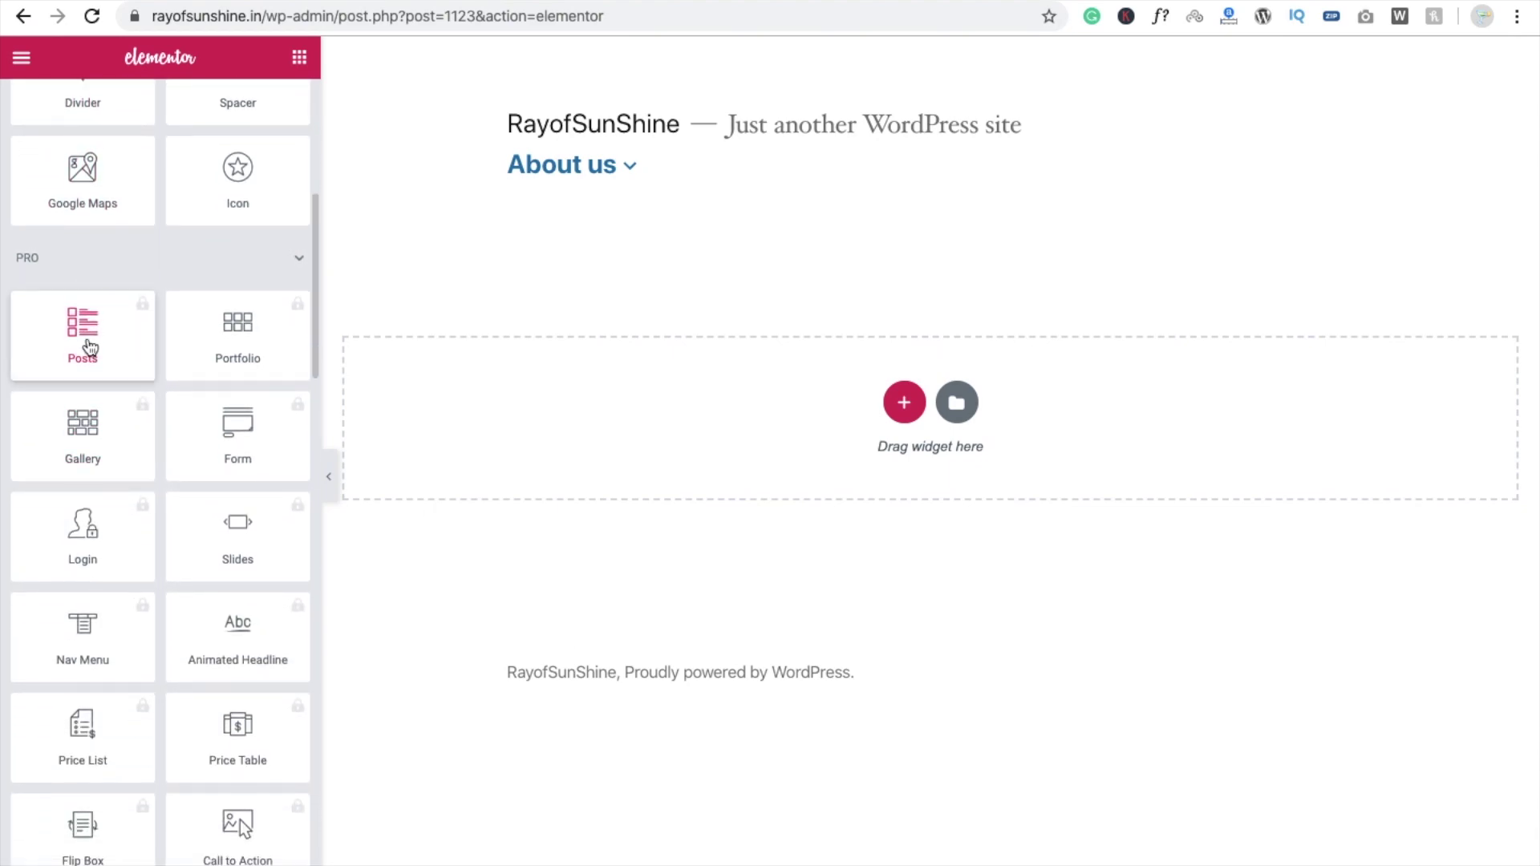
scroll(88, 346, down, 3)
scroll(88, 347, down, 3)
scroll(88, 347, down, 4)
scroll(89, 347, down, 5)
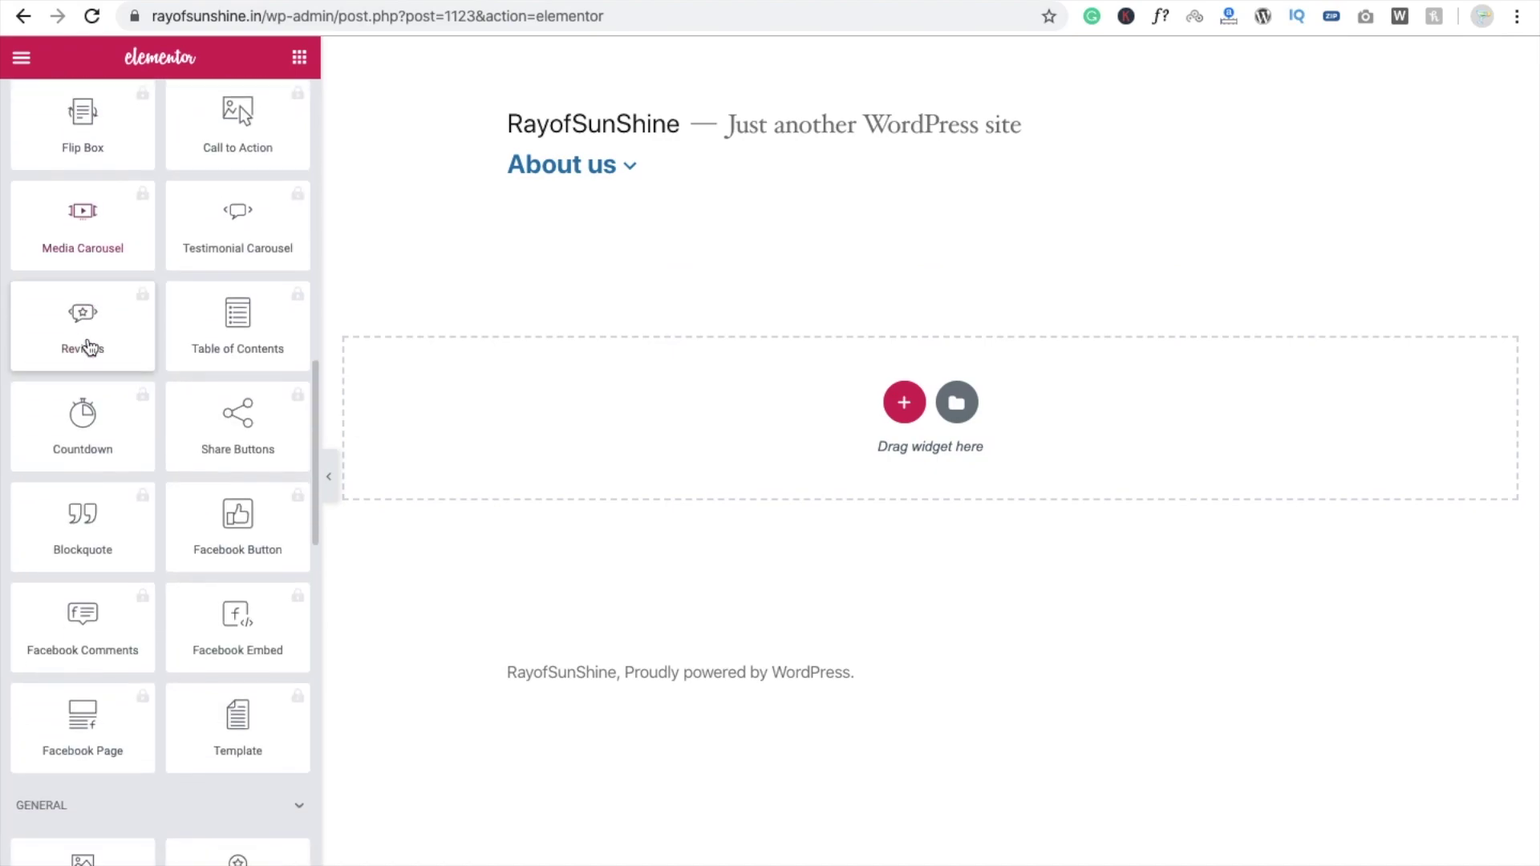
scroll(85, 320, down, 5)
scroll(76, 337, up, 15)
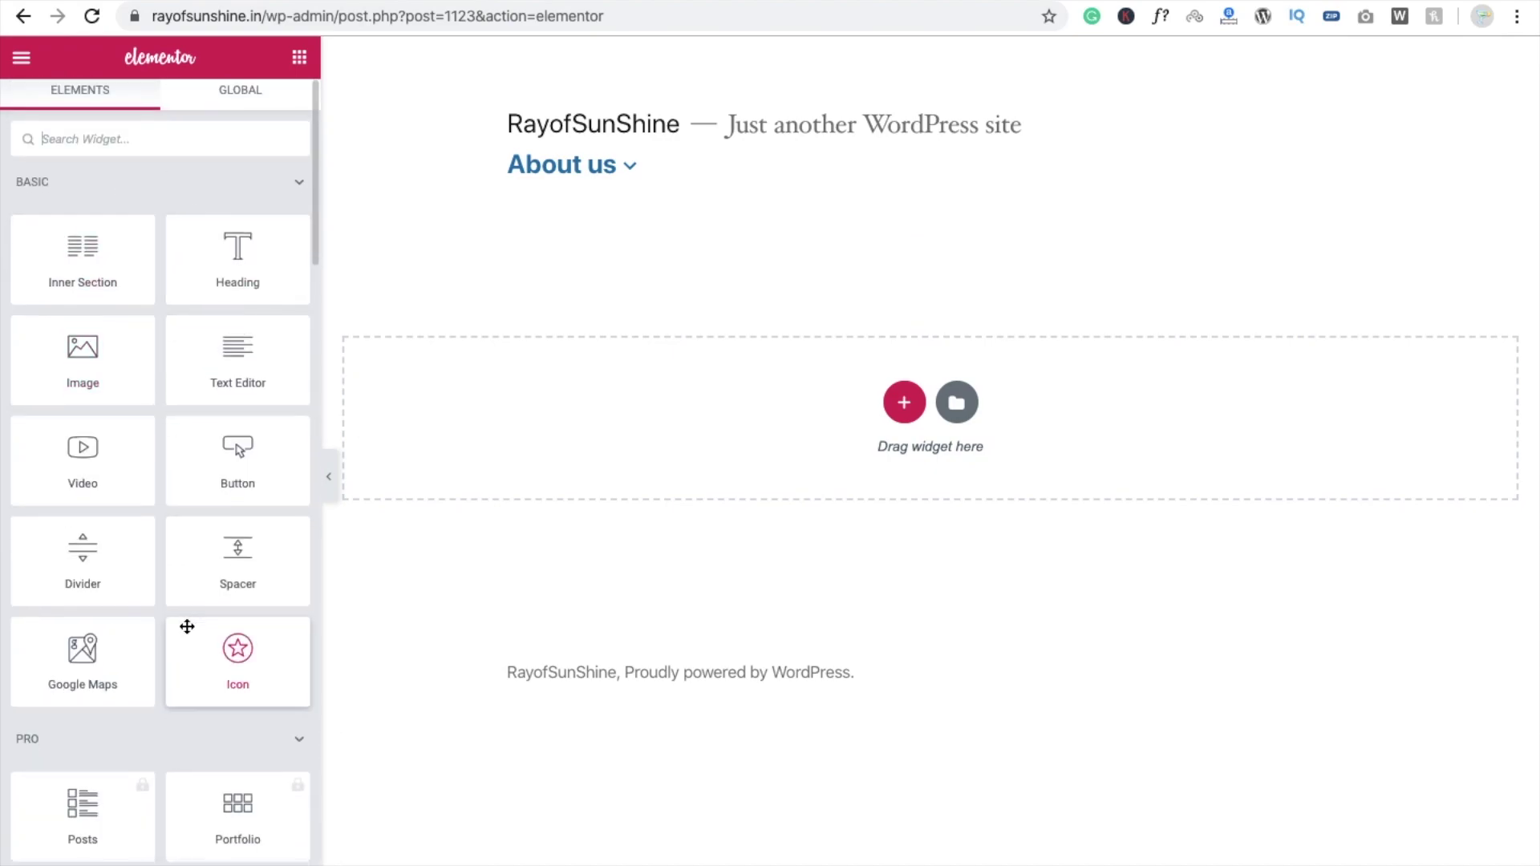
scroll(187, 629, down, 8)
scroll(189, 635, up, 5)
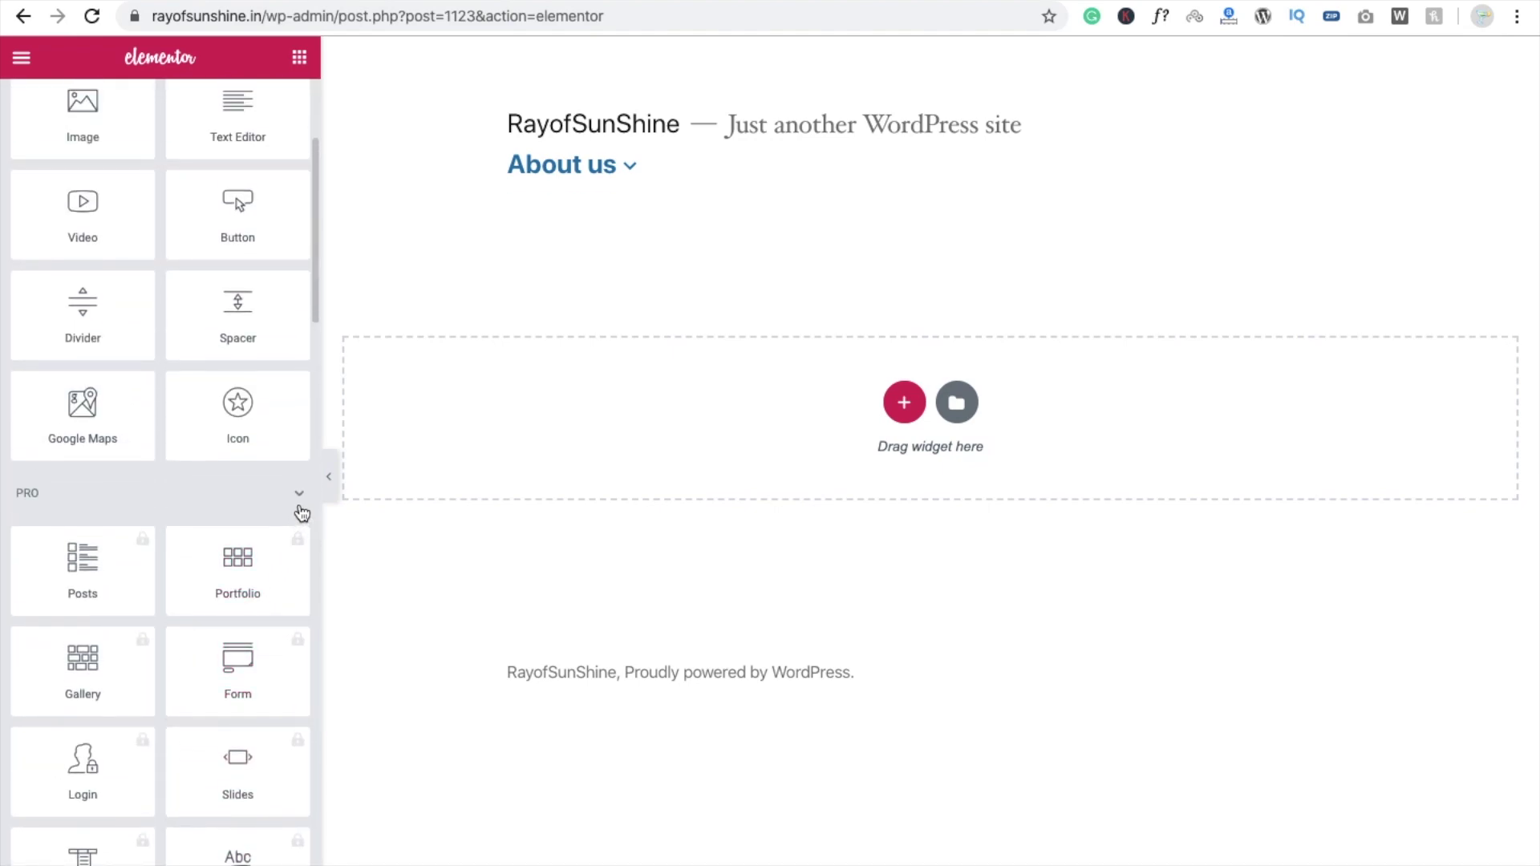
Step: Collapse the Pro widgets group and scroll back to the Basic widgets
click(264, 503)
scroll(179, 518, down, 3)
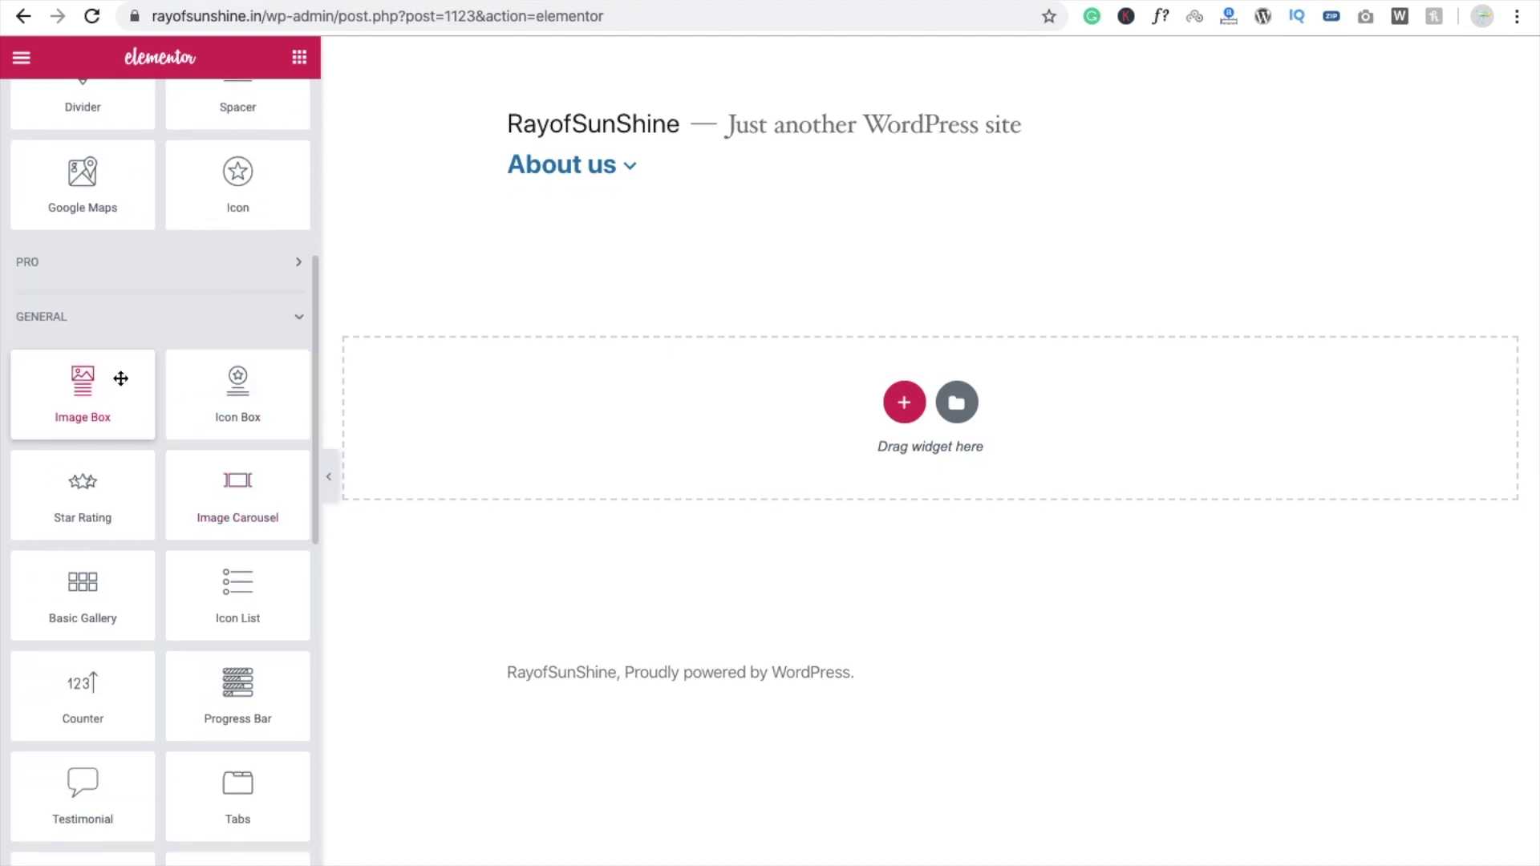
scroll(123, 687, down, 3)
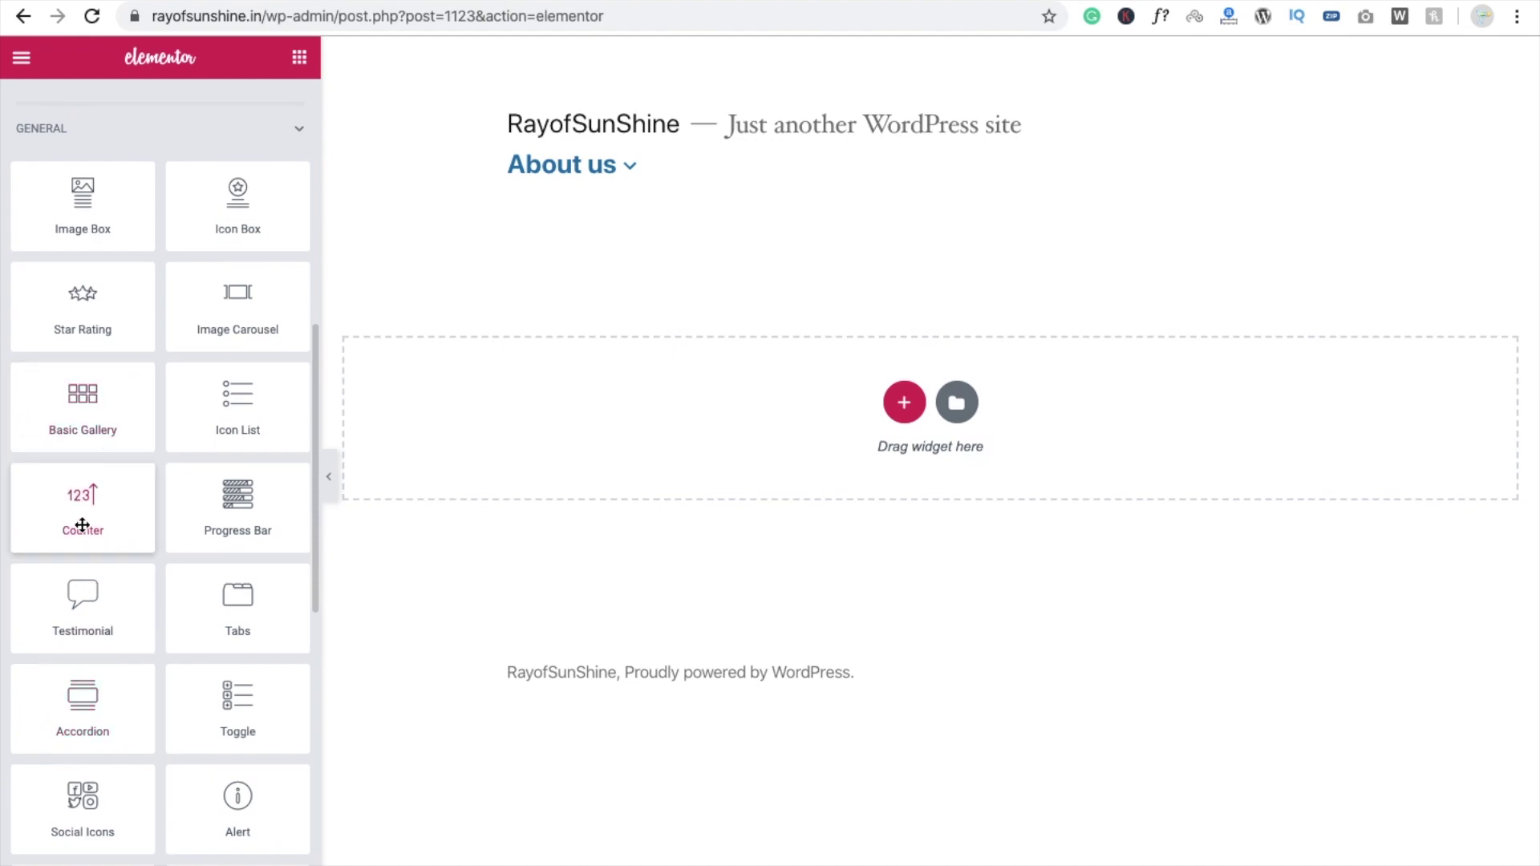
scroll(180, 569, down, 3)
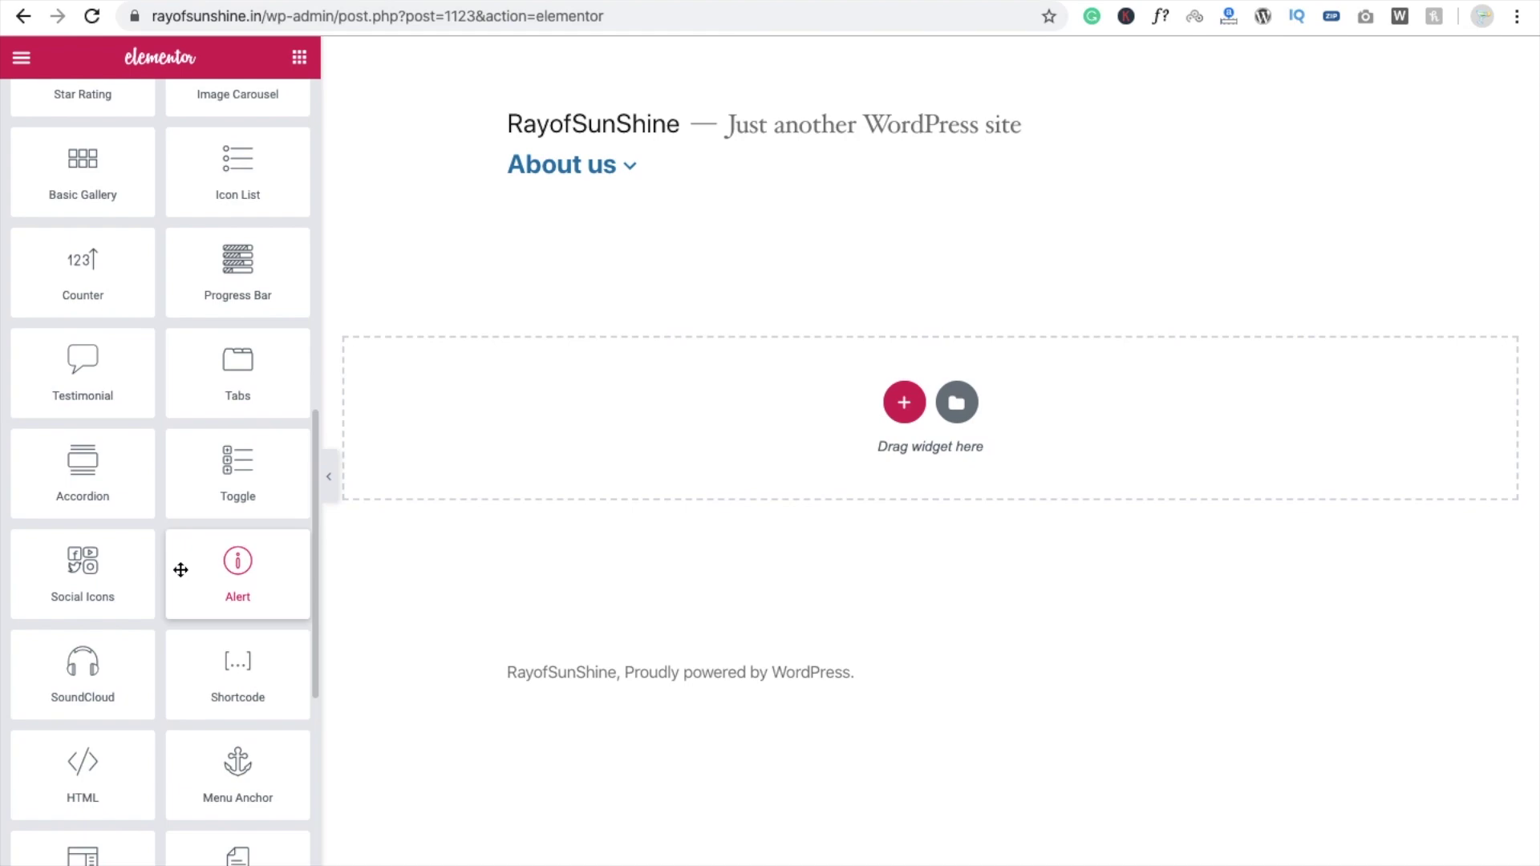
scroll(295, 271, up, 10)
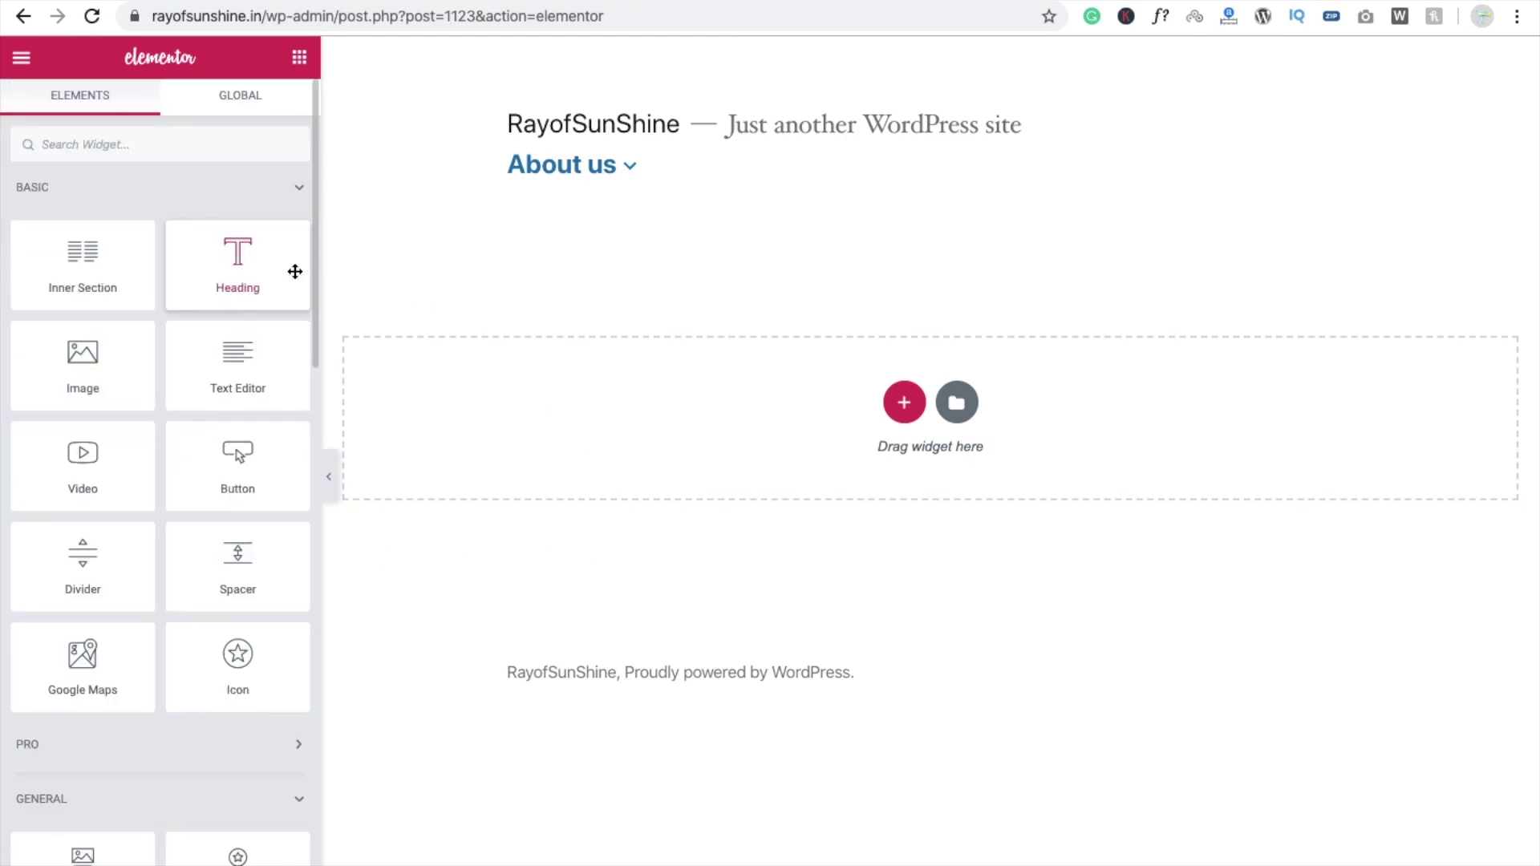
click(904, 403)
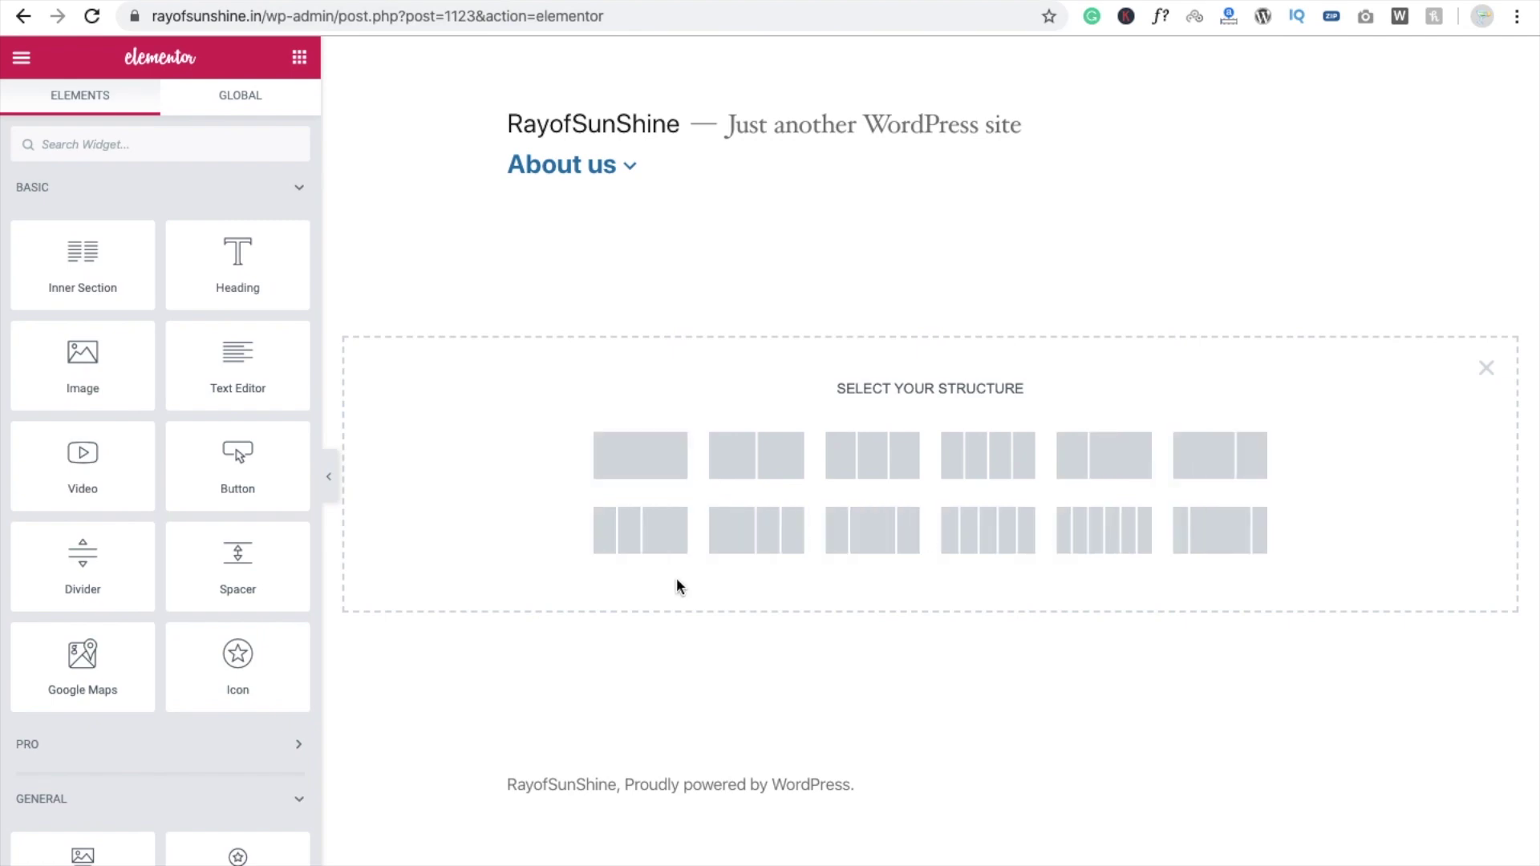
Step: Give the new section an even 50/50 two-column structure
click(761, 459)
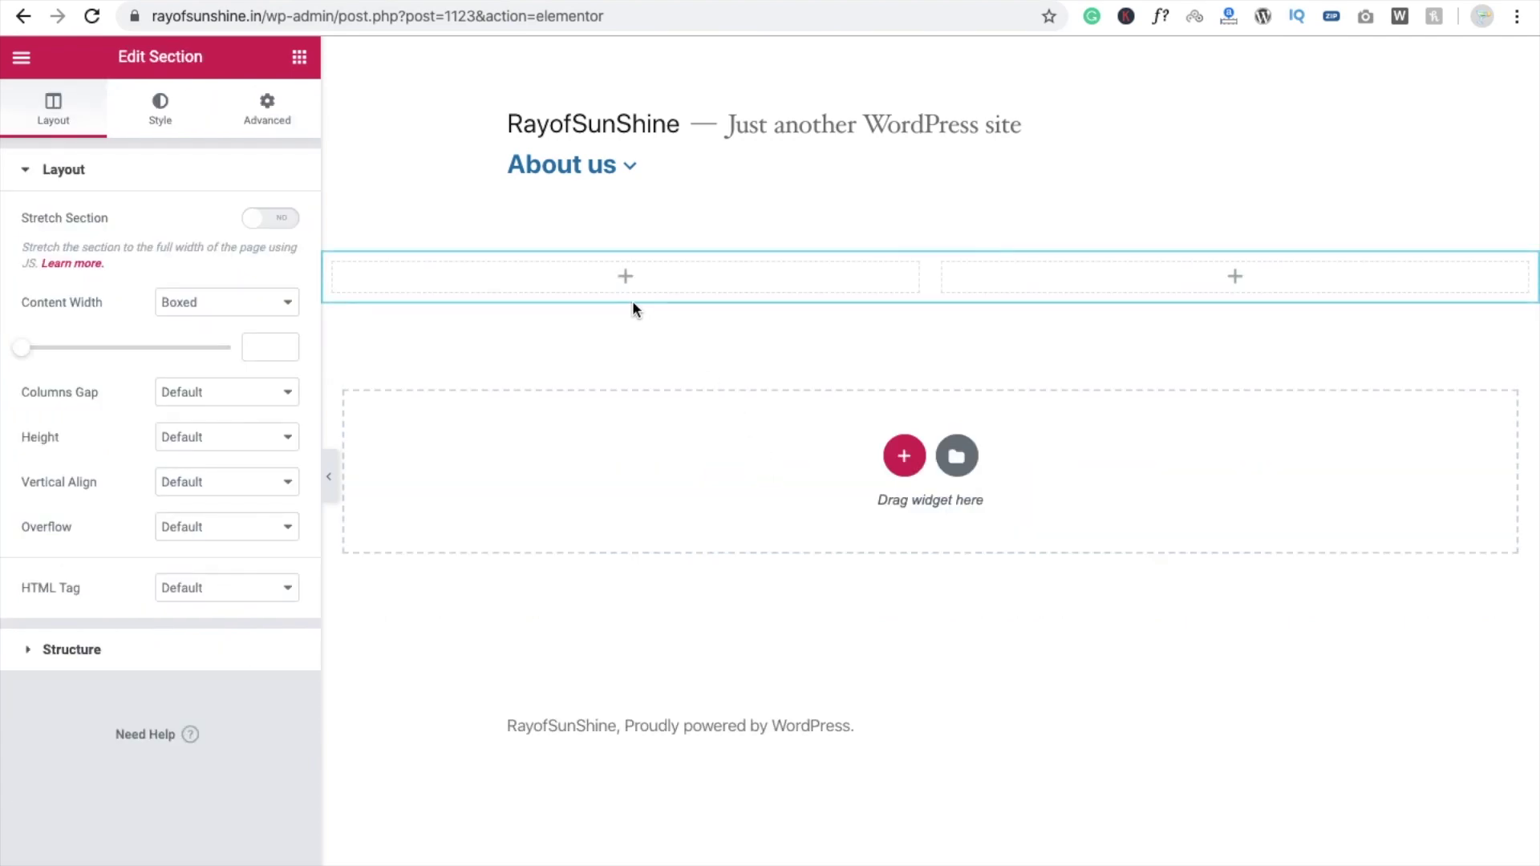
click(625, 280)
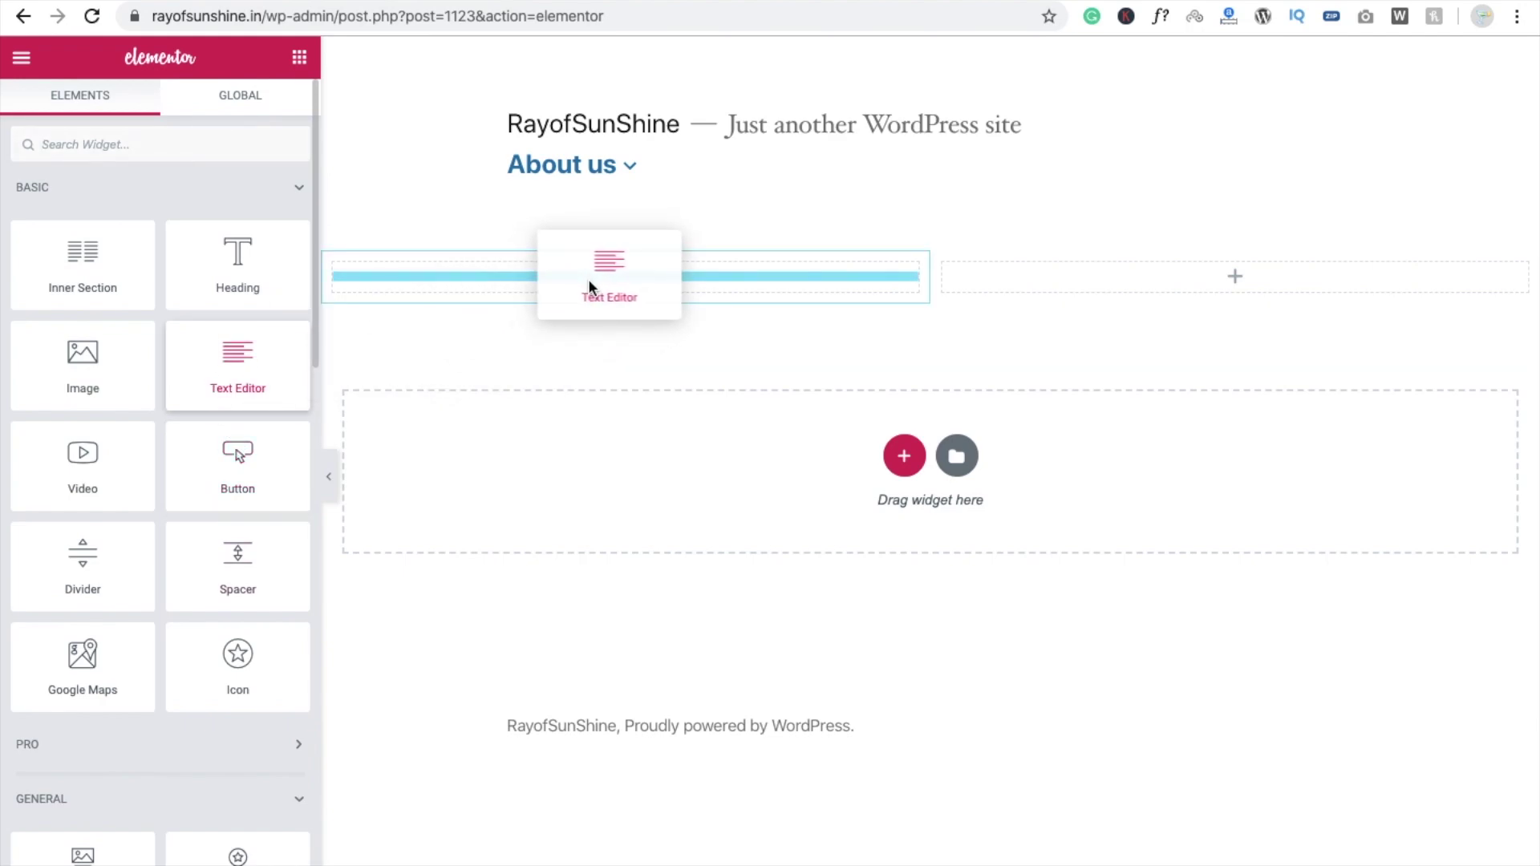
Step: Put lorem text under an 'Add Your Headin' heading on the left, an Image widget on the right
drag(213, 376, 606, 276)
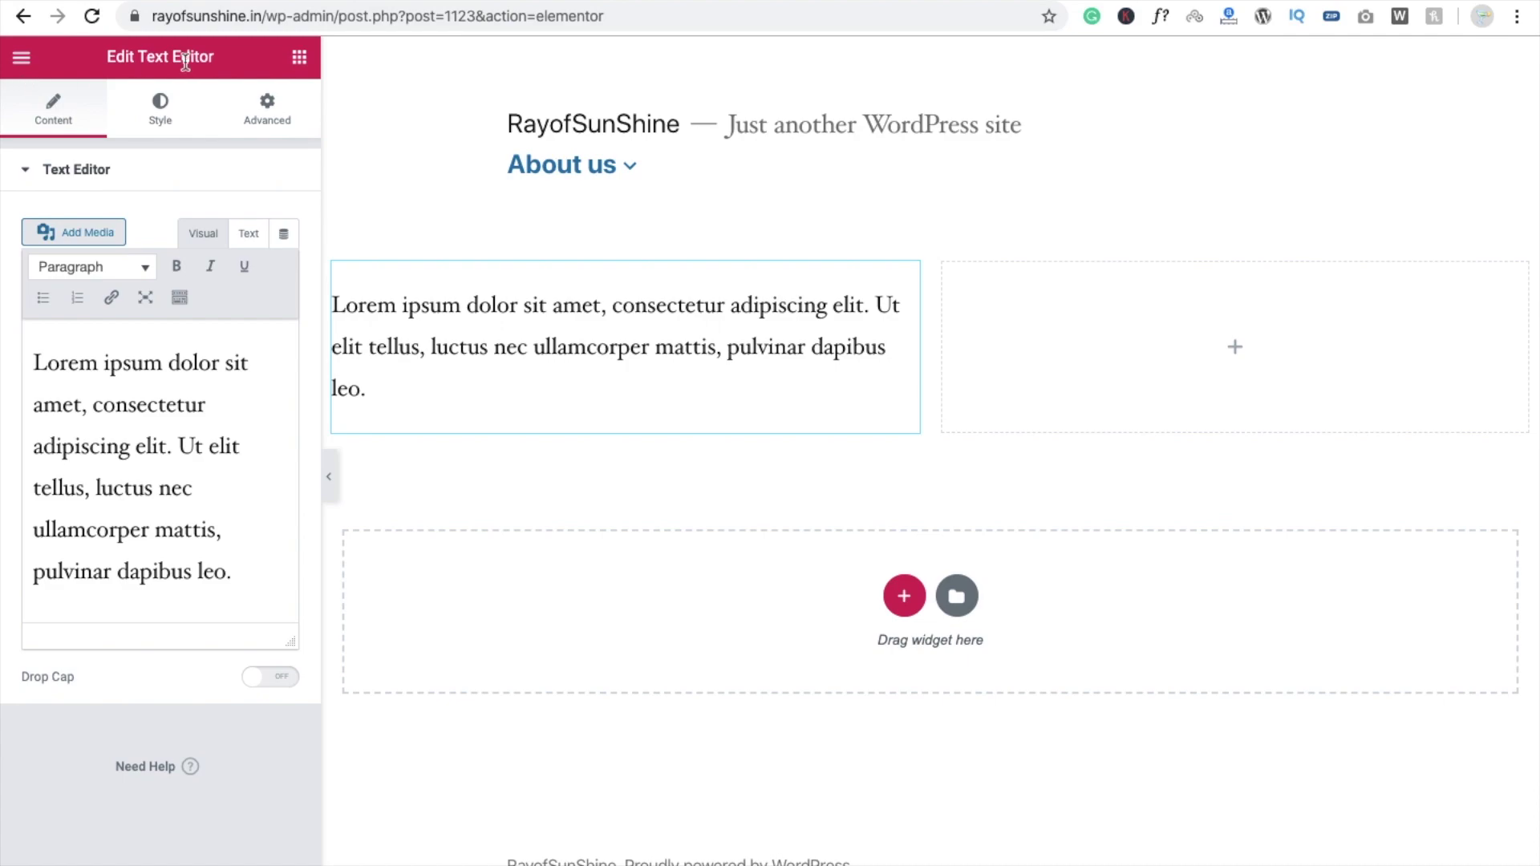
click(299, 57)
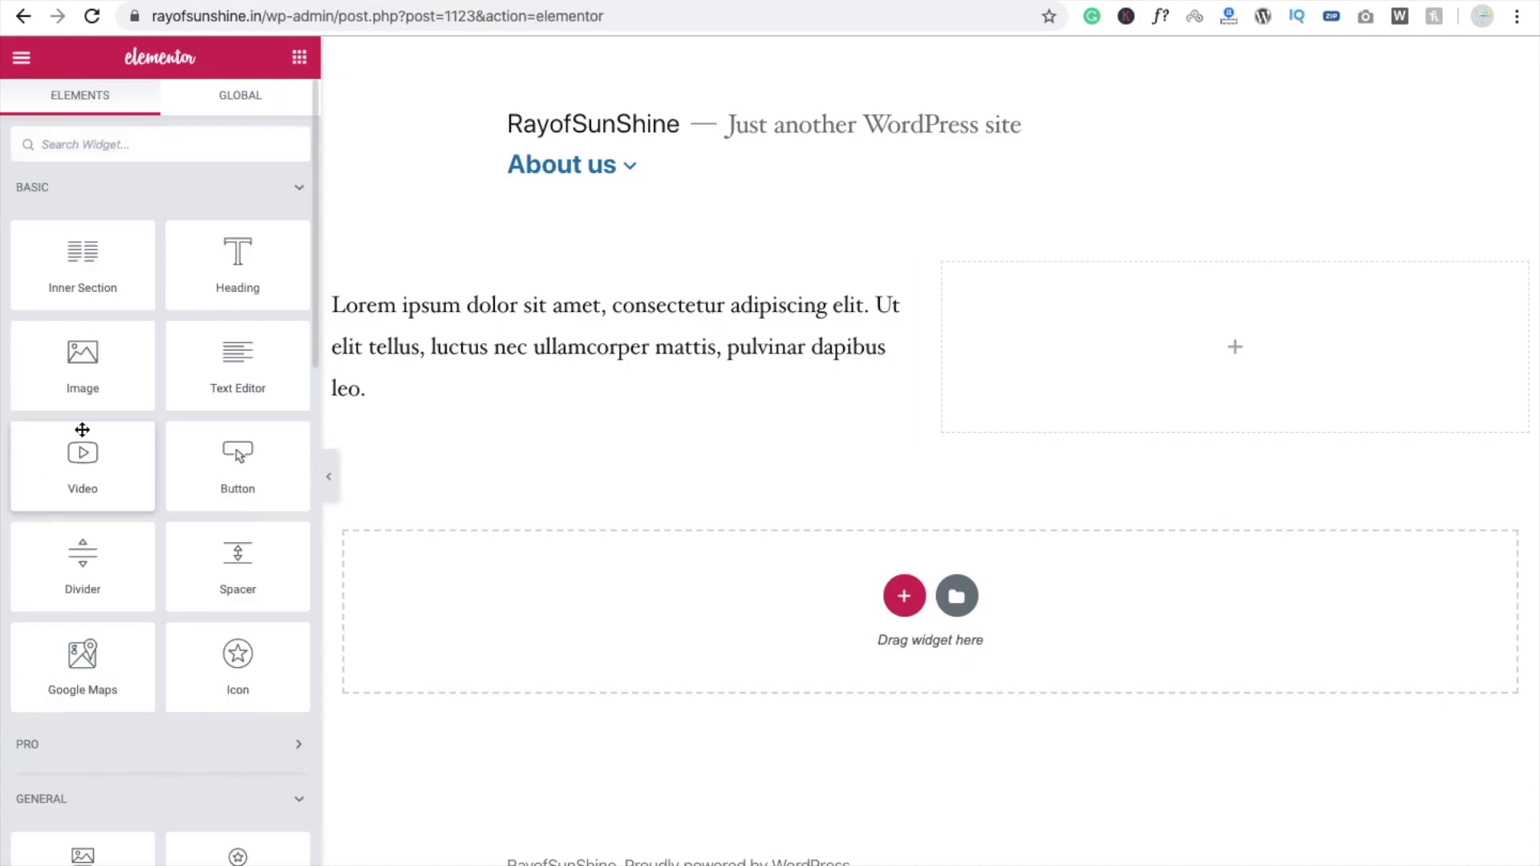
drag(221, 272, 513, 301)
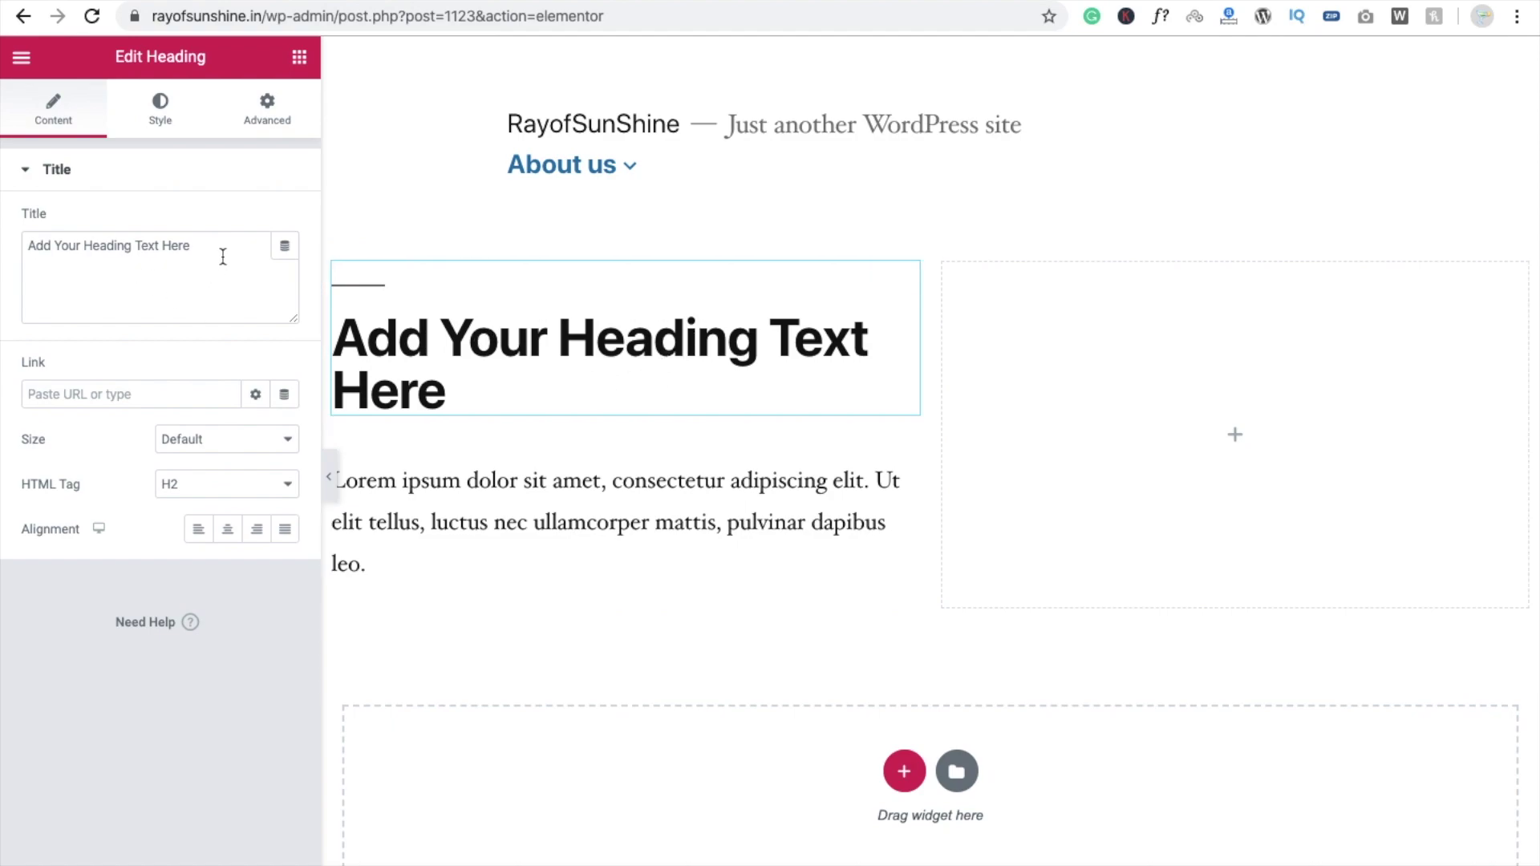
click(223, 257)
mouse_move(116, 242)
mouse_down()
mouse_move(141, 249)
mouse_move(126, 247)
mouse_up()
key(BackSpace)
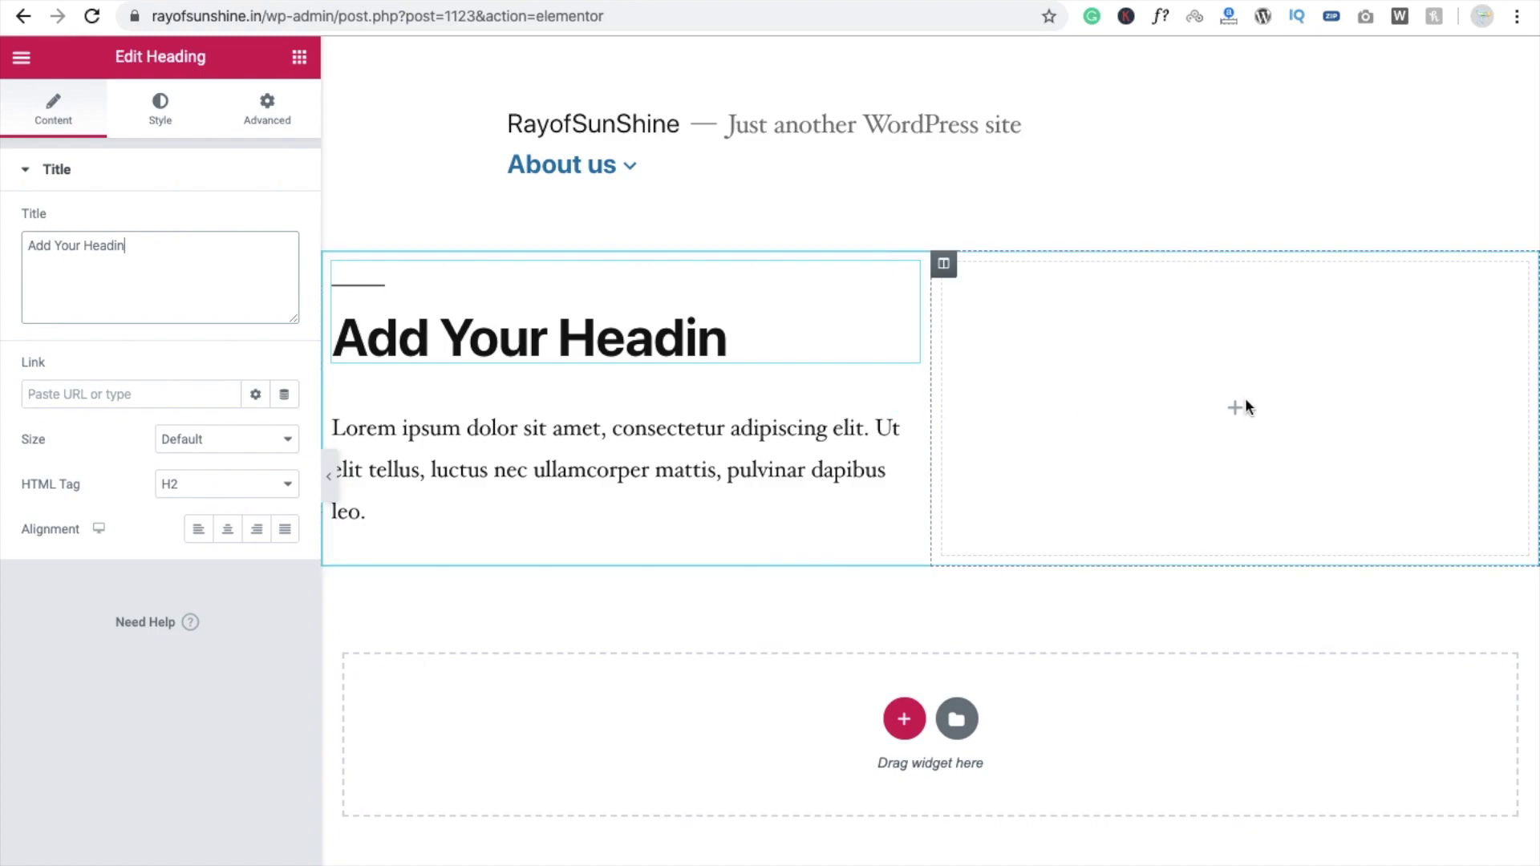
click(1239, 405)
drag(82, 357, 1172, 422)
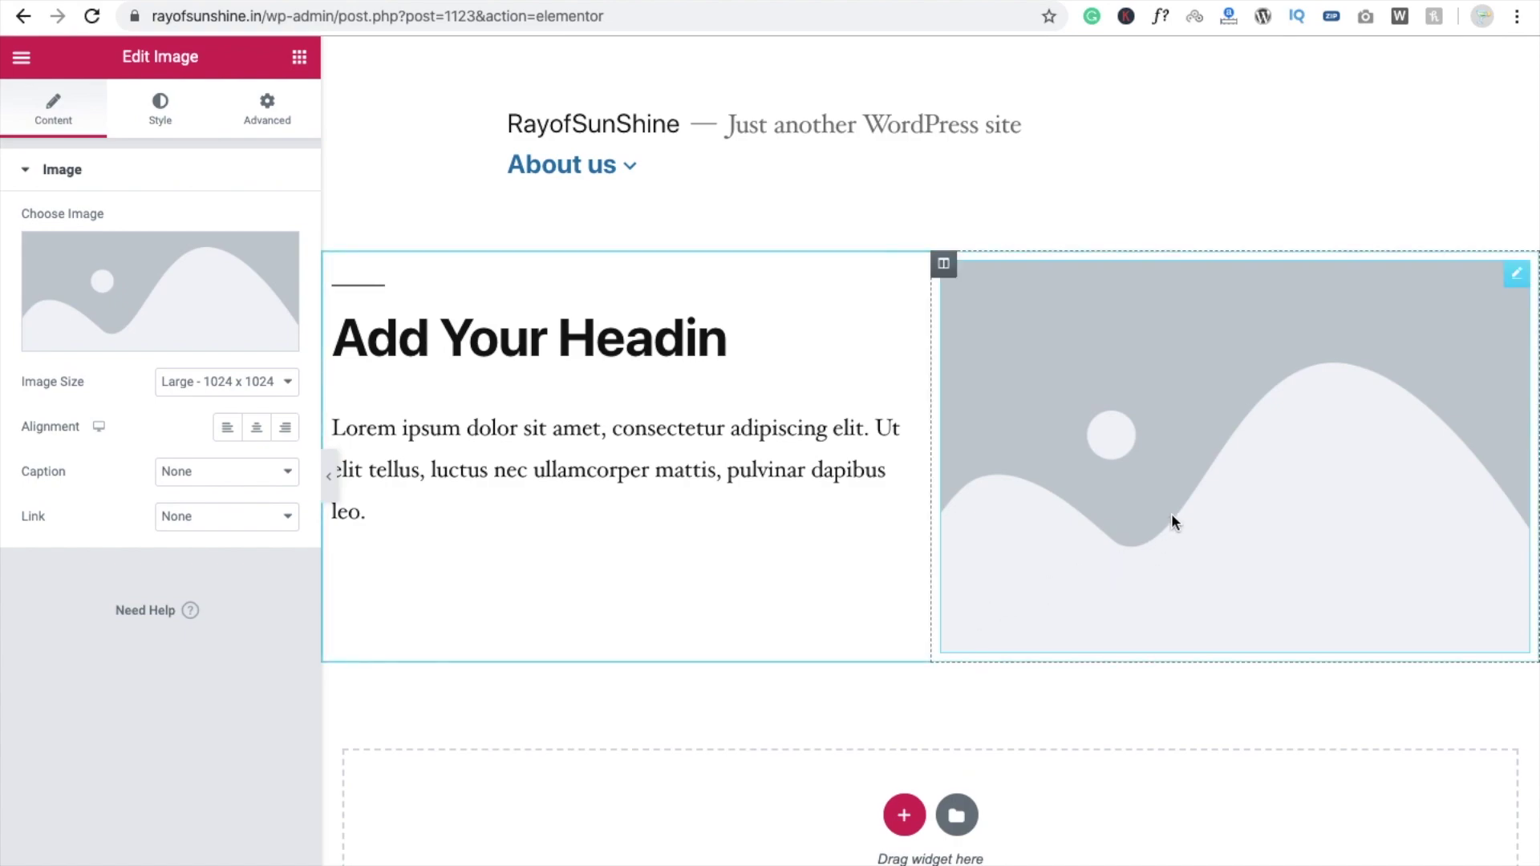
Step: Insert the Venice aerial photo from the Media Library into the right-column Image widget
click(139, 287)
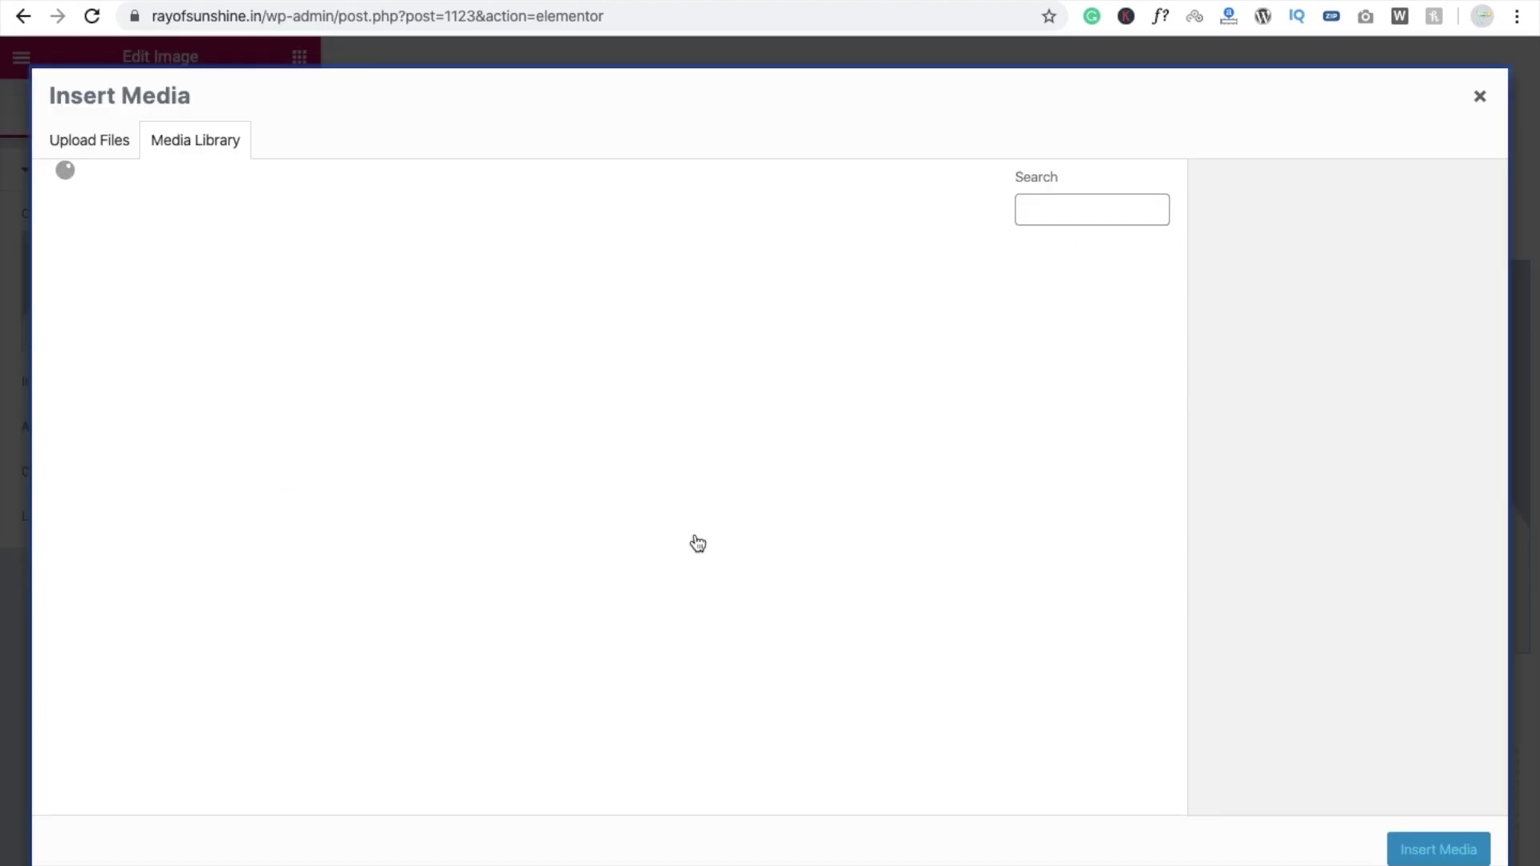
scroll(695, 537, down, 4)
scroll(696, 541, down, 5)
scroll(695, 541, down, 3)
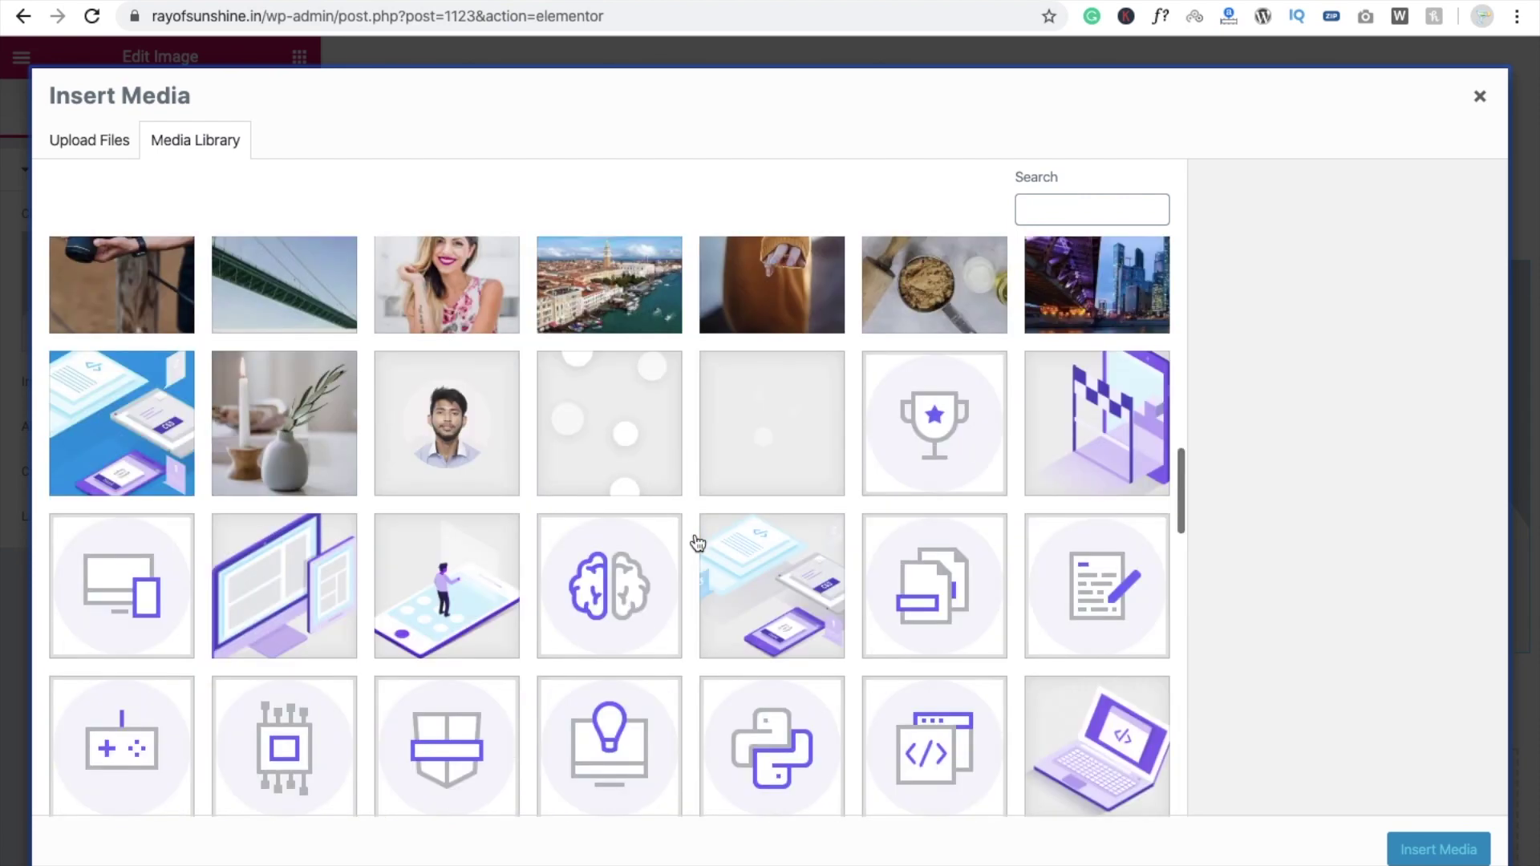
click(587, 309)
click(1393, 852)
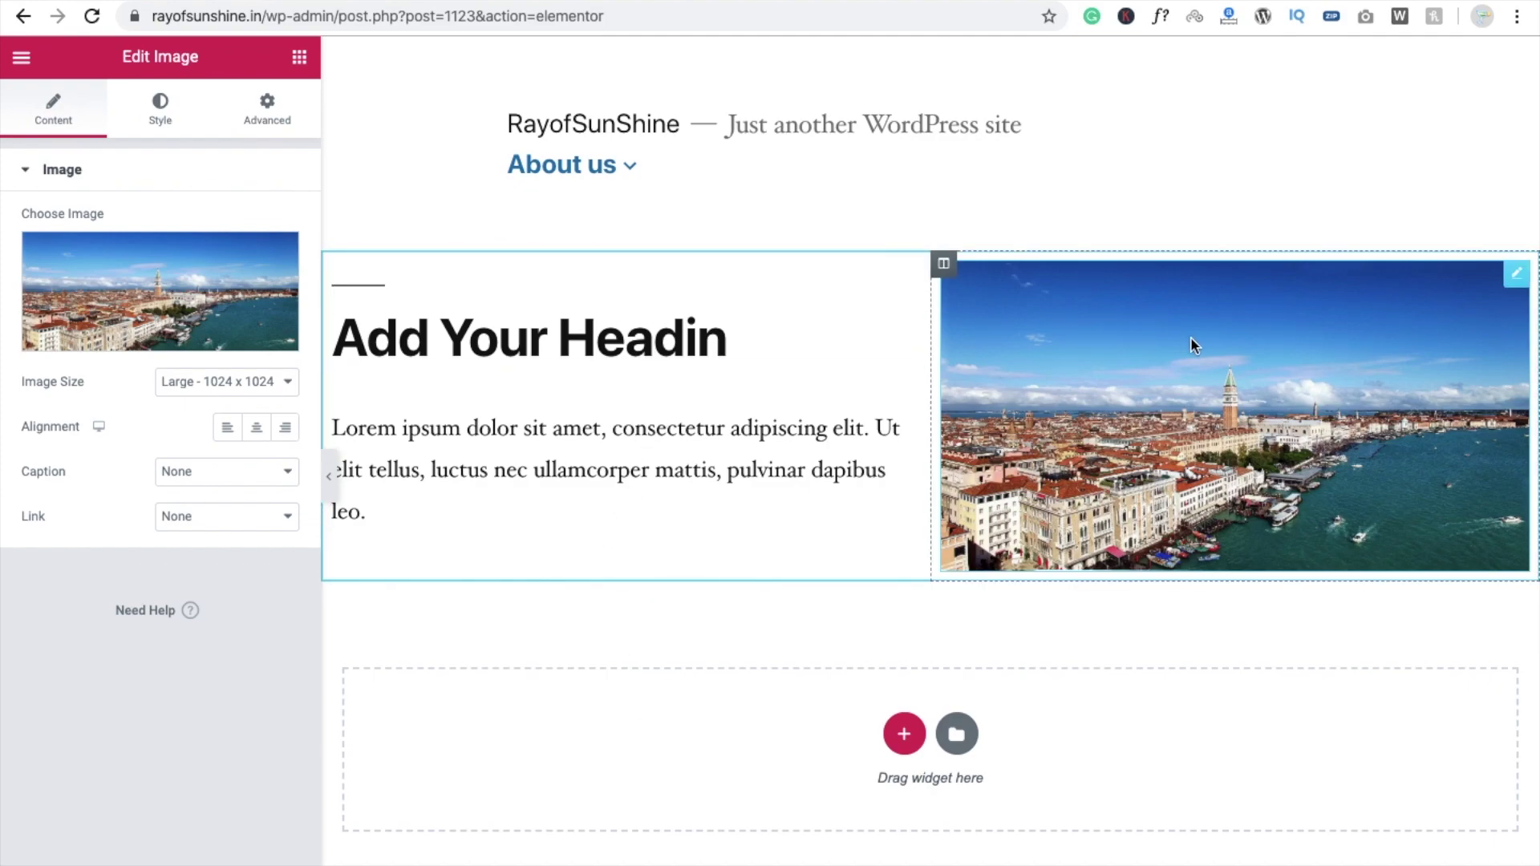
click(303, 56)
Step: Check the live Home page's heading, lorem text and Venice photo, then return to Pages
scroll(251, 445, down, 5)
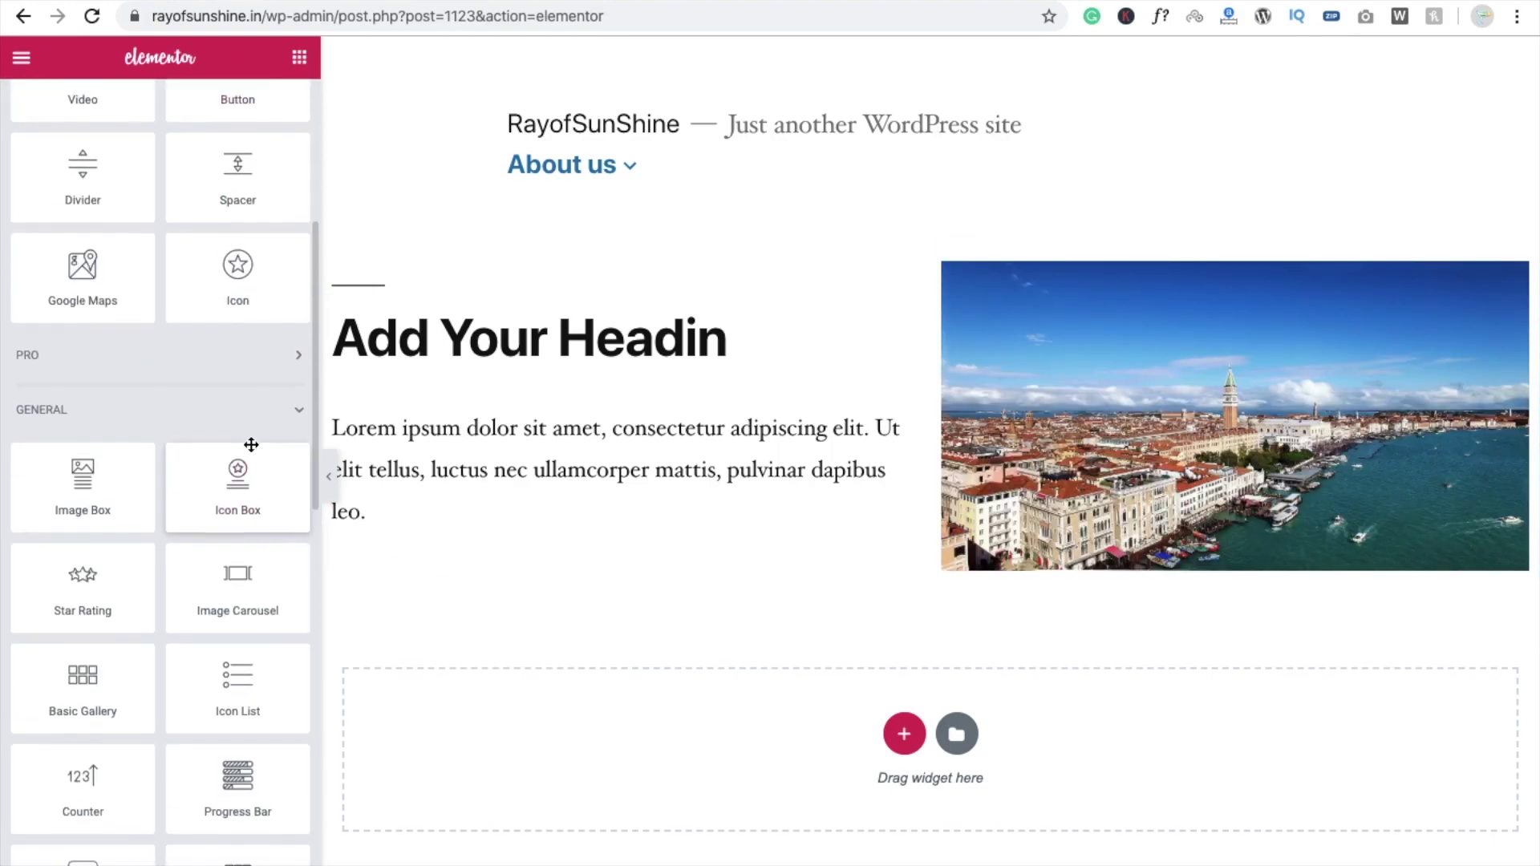
scroll(251, 444, up, 5)
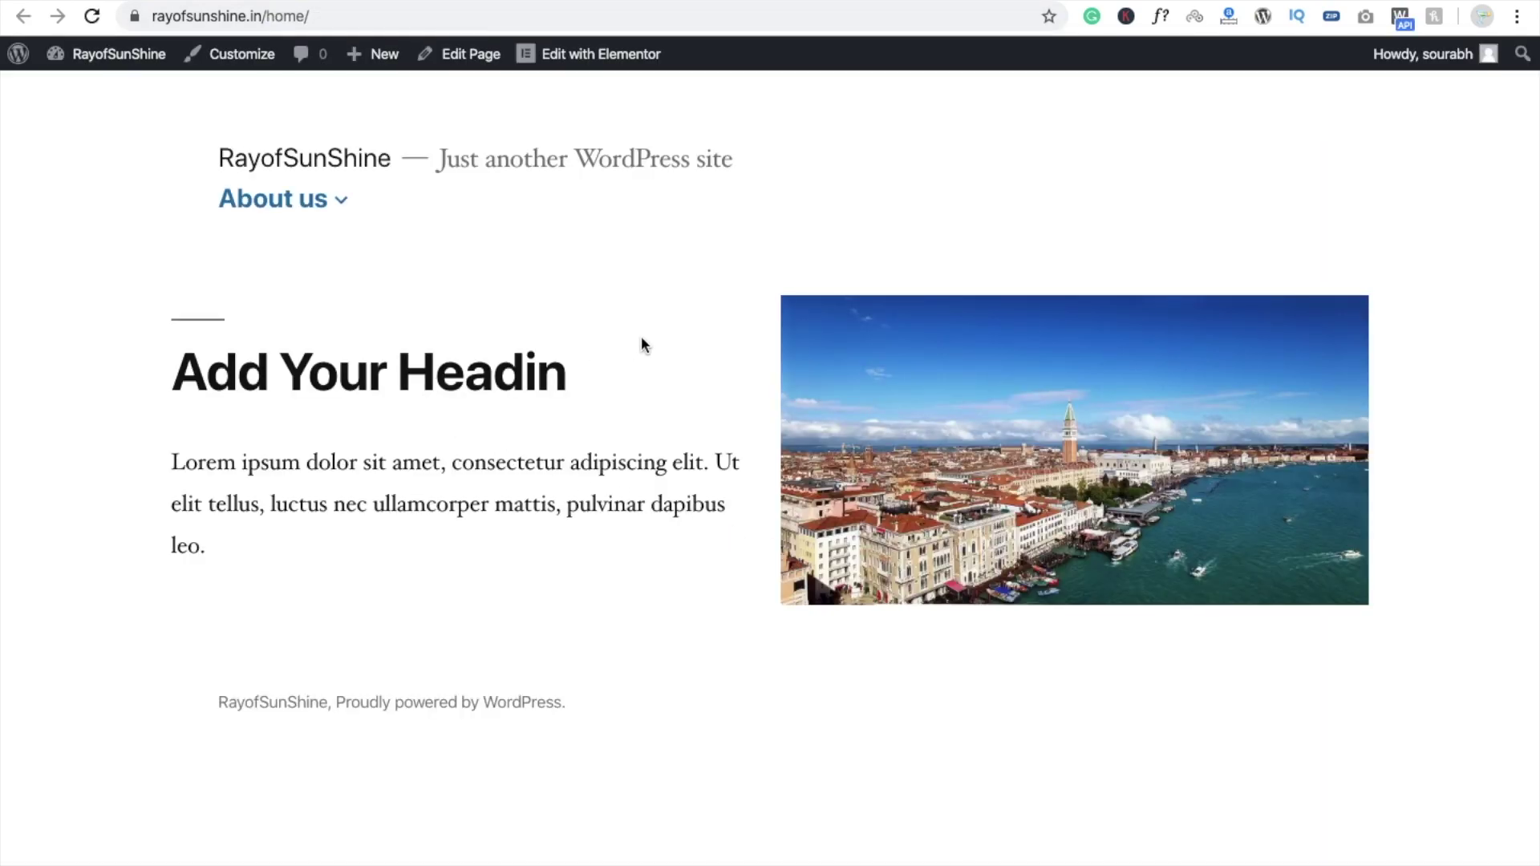
triple_click(323, 375)
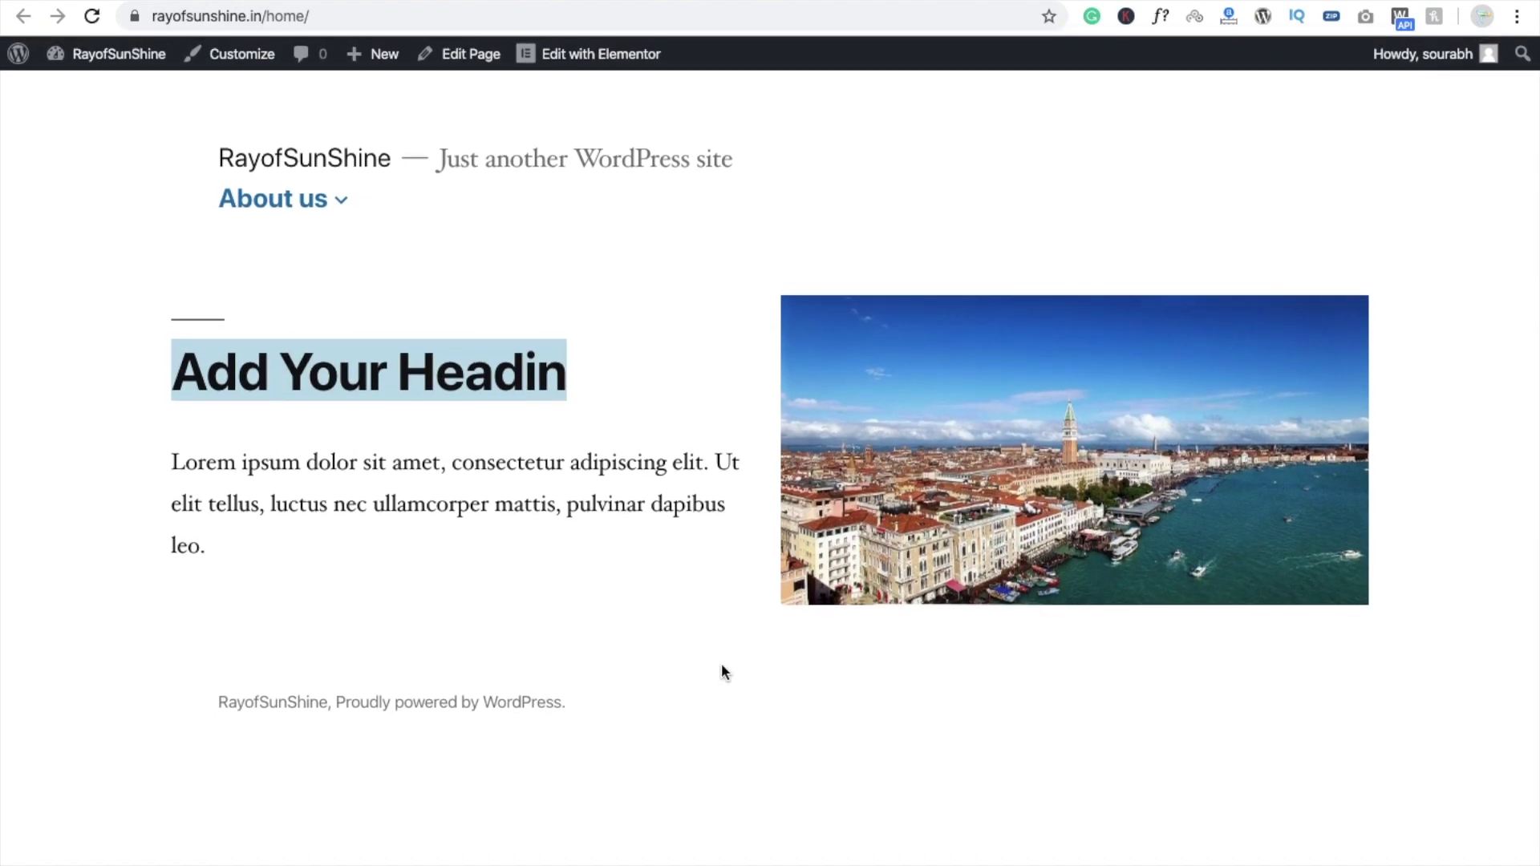
click(722, 667)
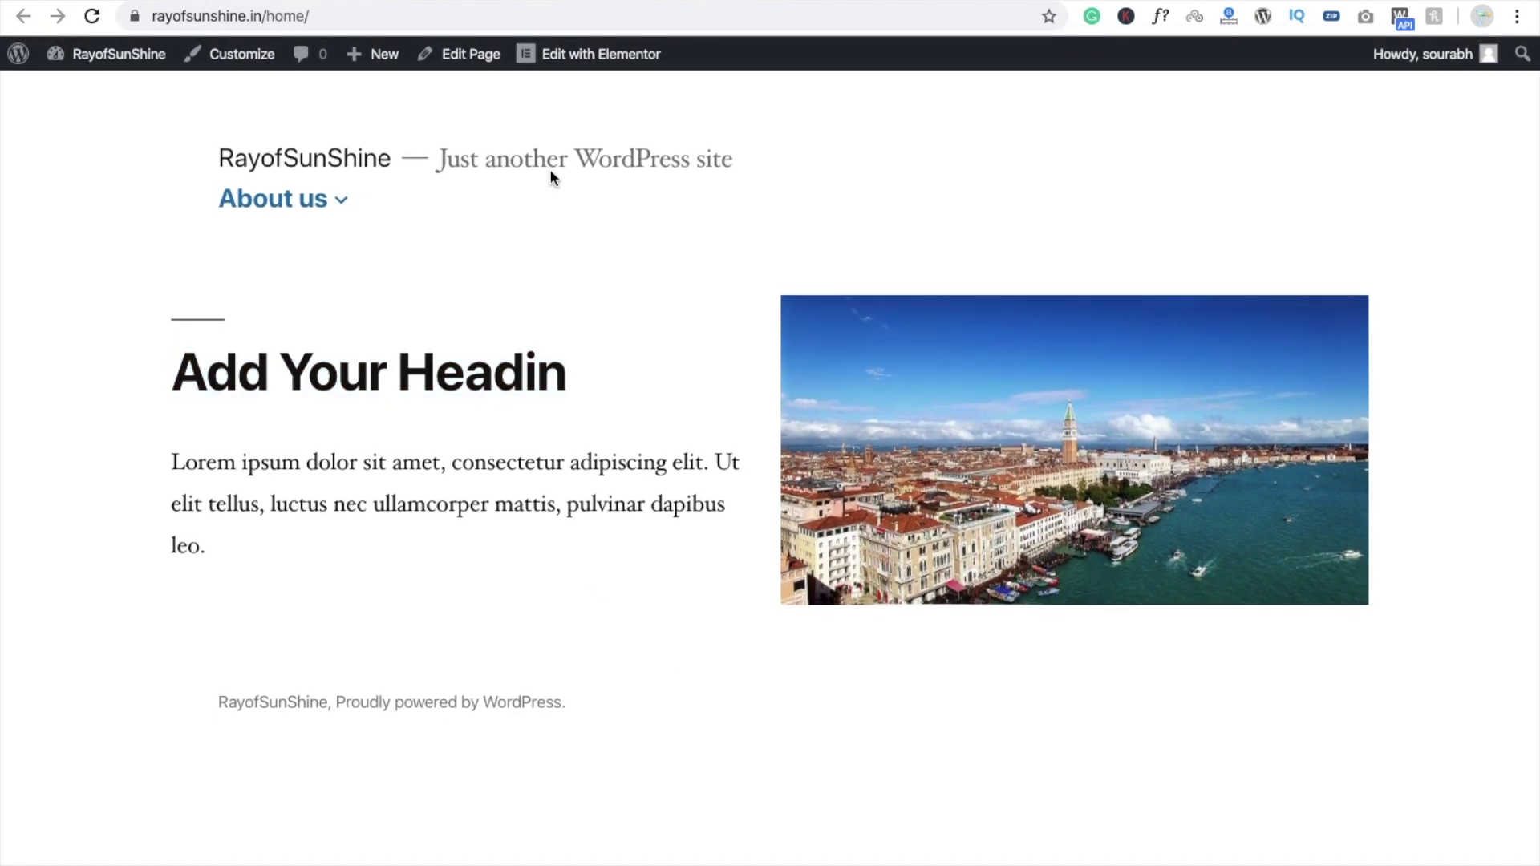
click(24, 16)
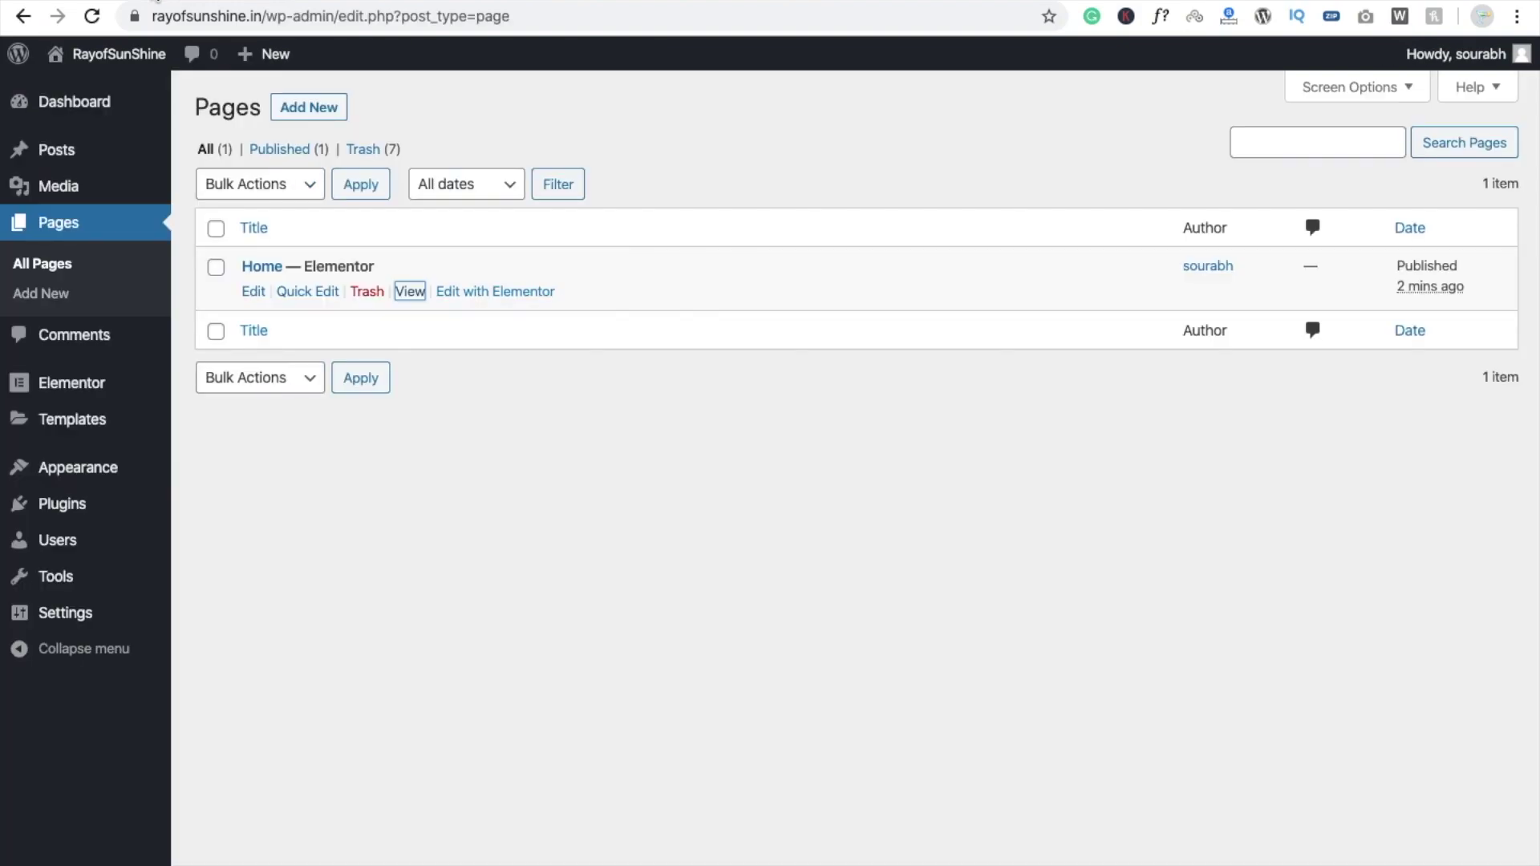